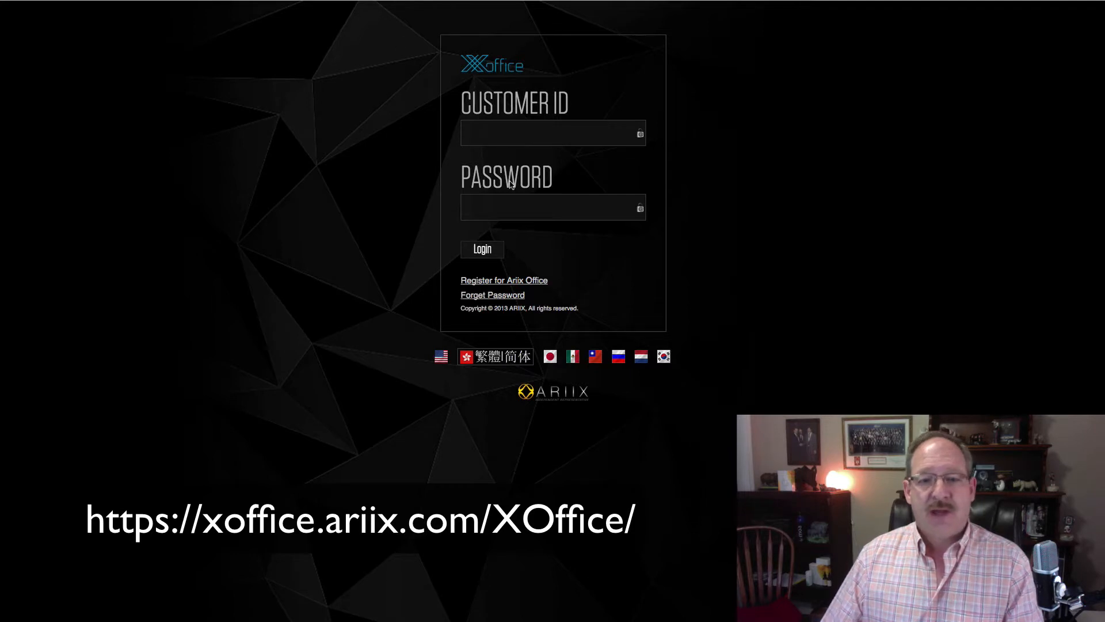
Step: Log in to XOffice using the Customer ID and password saved in the password manager
click(884, 1)
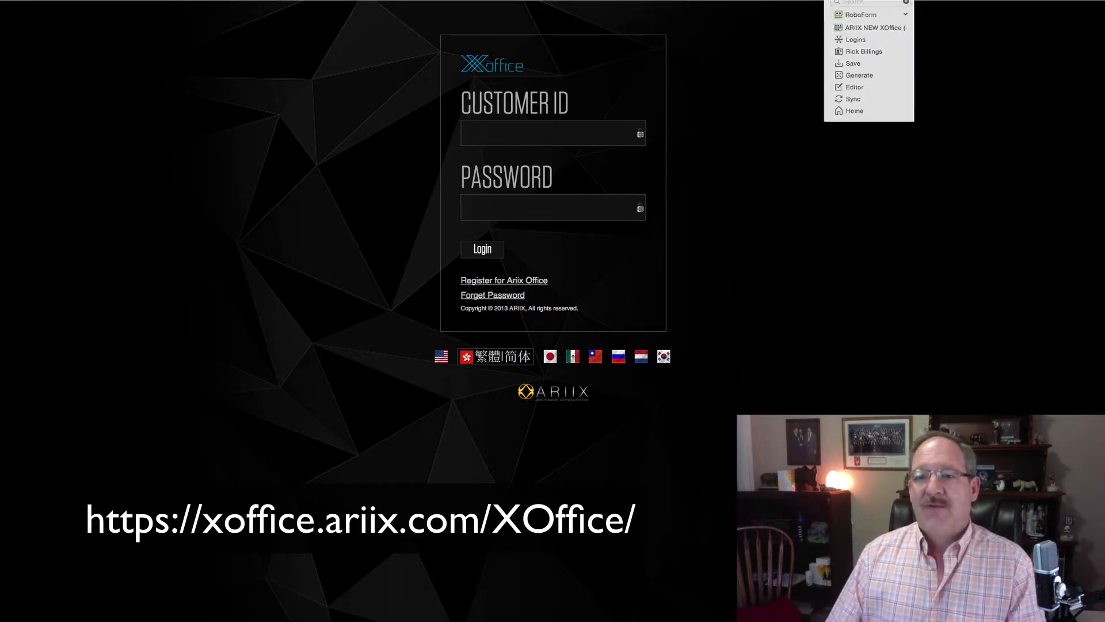
click(880, 14)
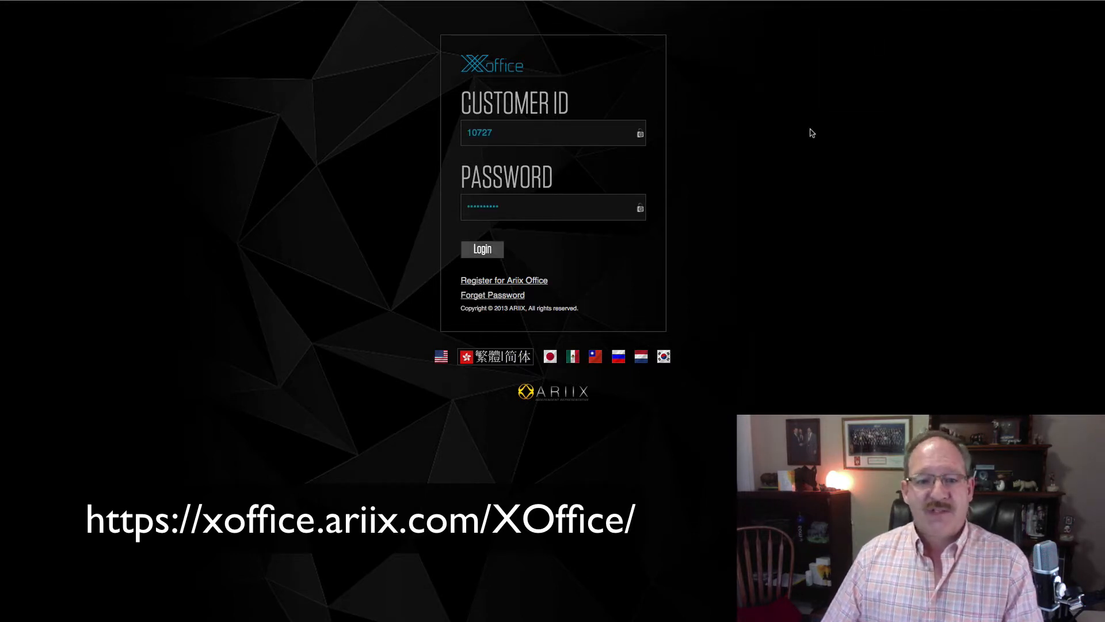
key(Return)
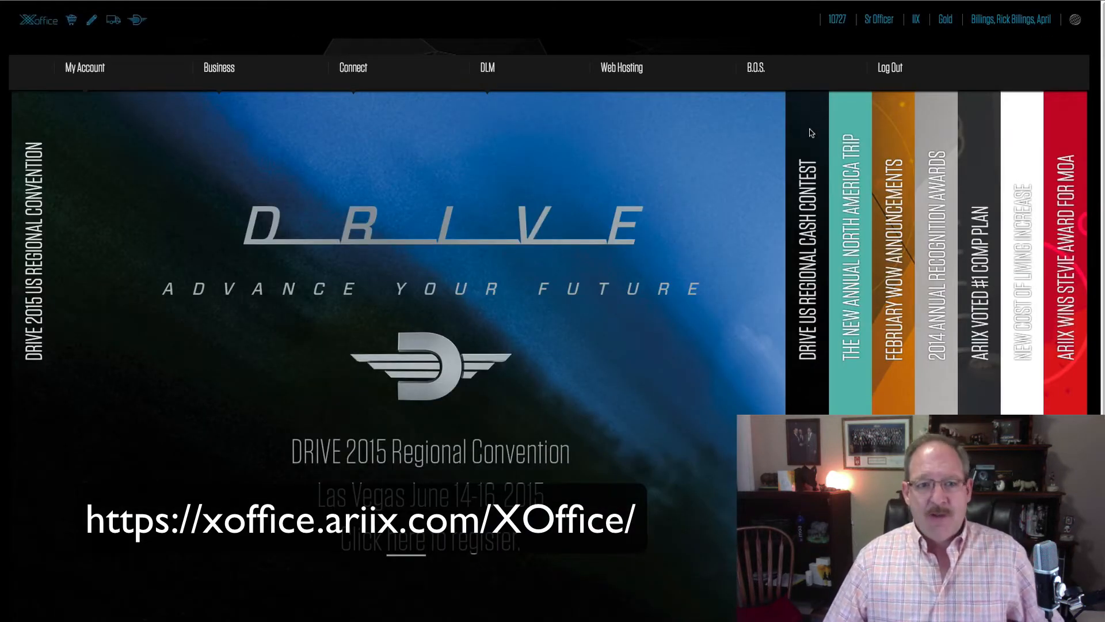
Step: Open Business > Enrollment to start a new online enrollment
mouse_move(222, 69)
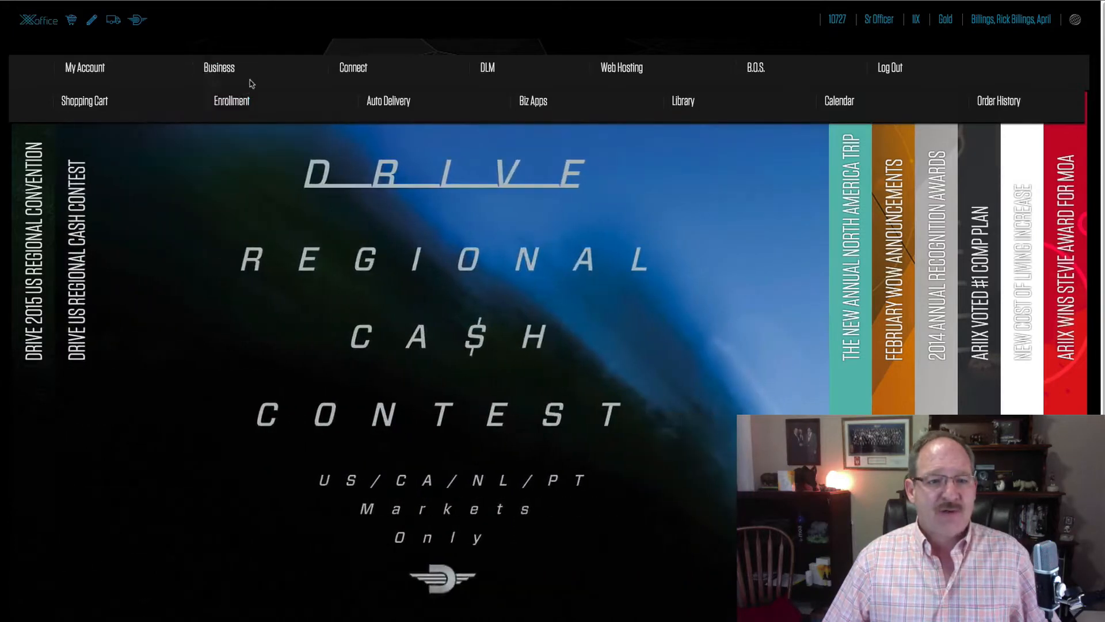
click(232, 103)
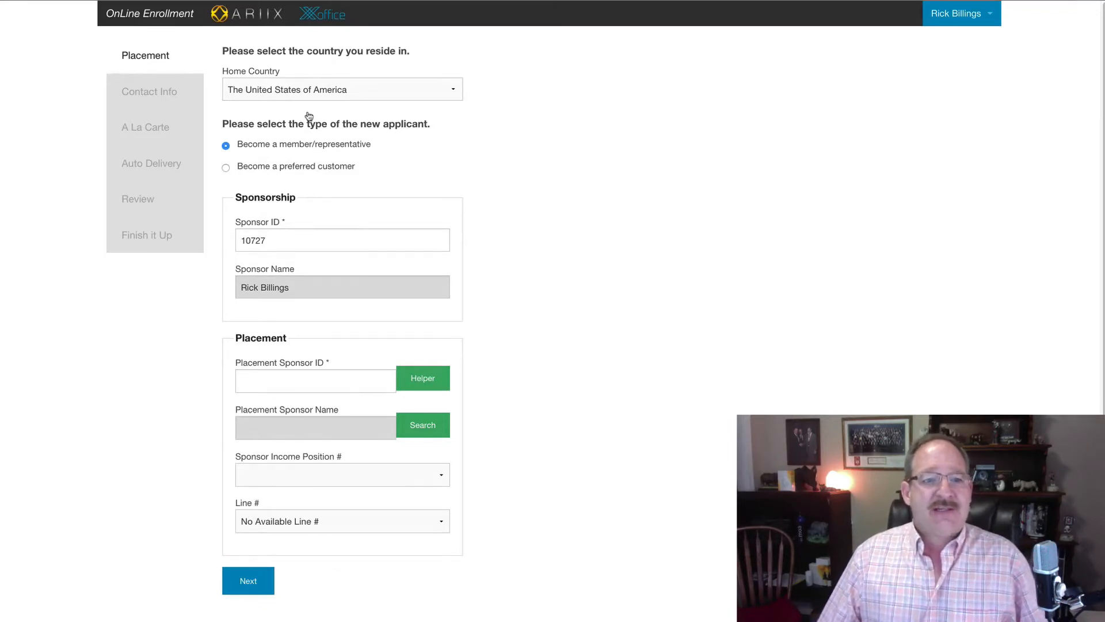
click(307, 90)
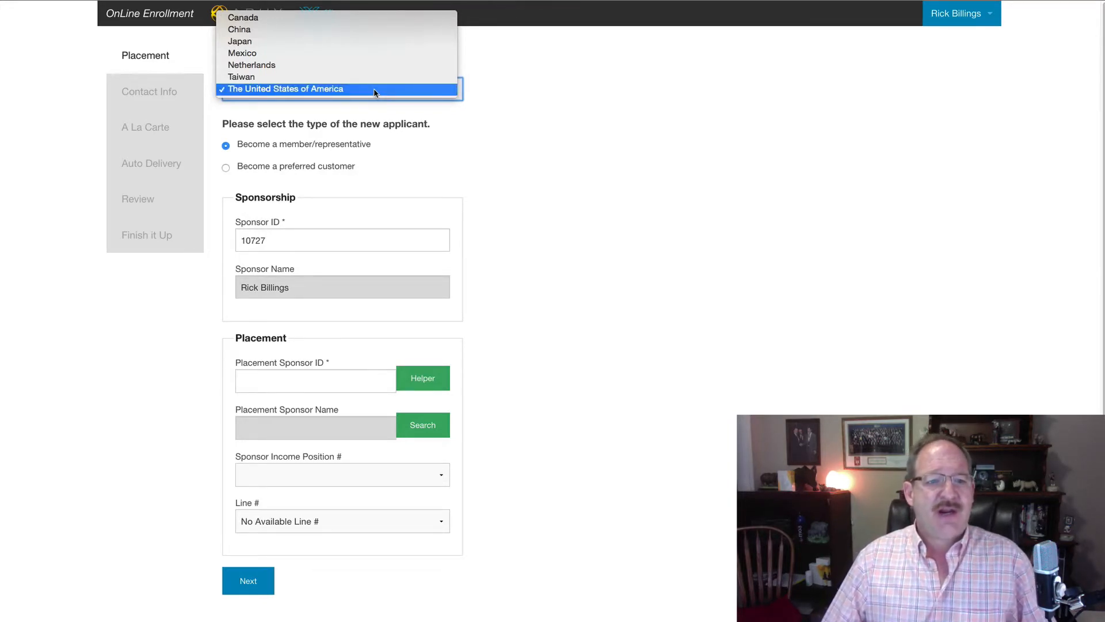
click(441, 153)
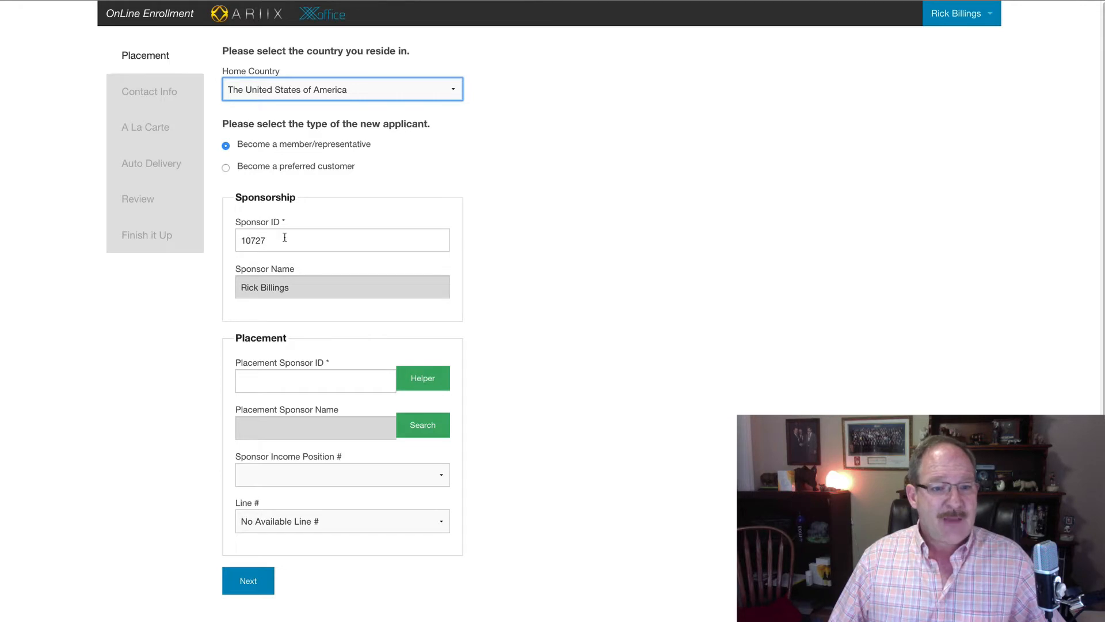
key(Tab)
key(Tab)
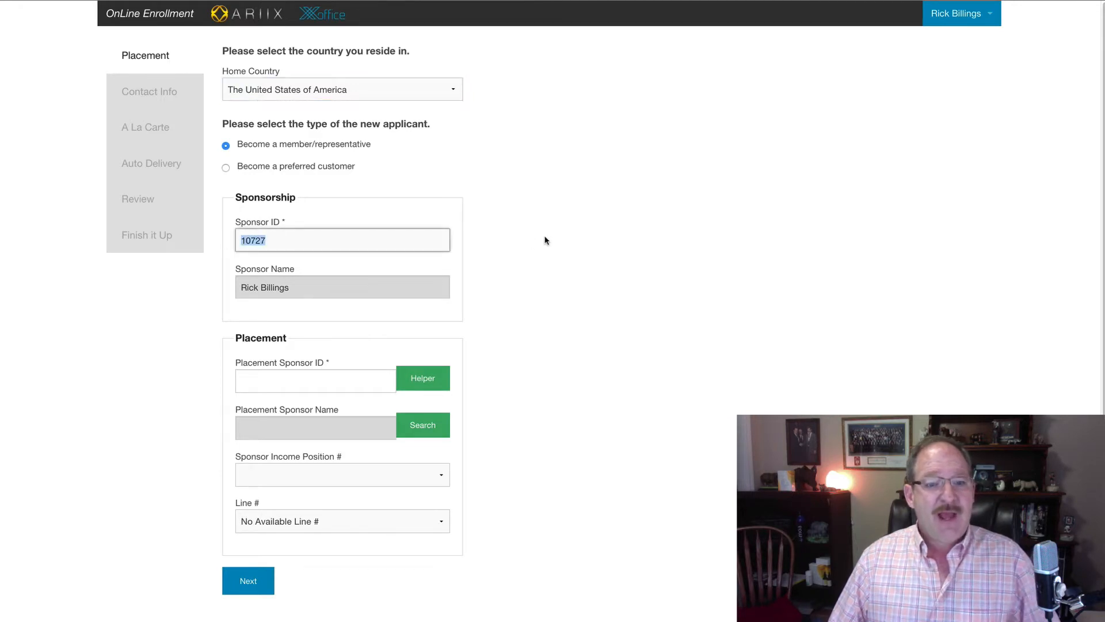
Step: Look up the Sponsor ID, then enter and look up the Placement Sponsor's ID
click(541, 240)
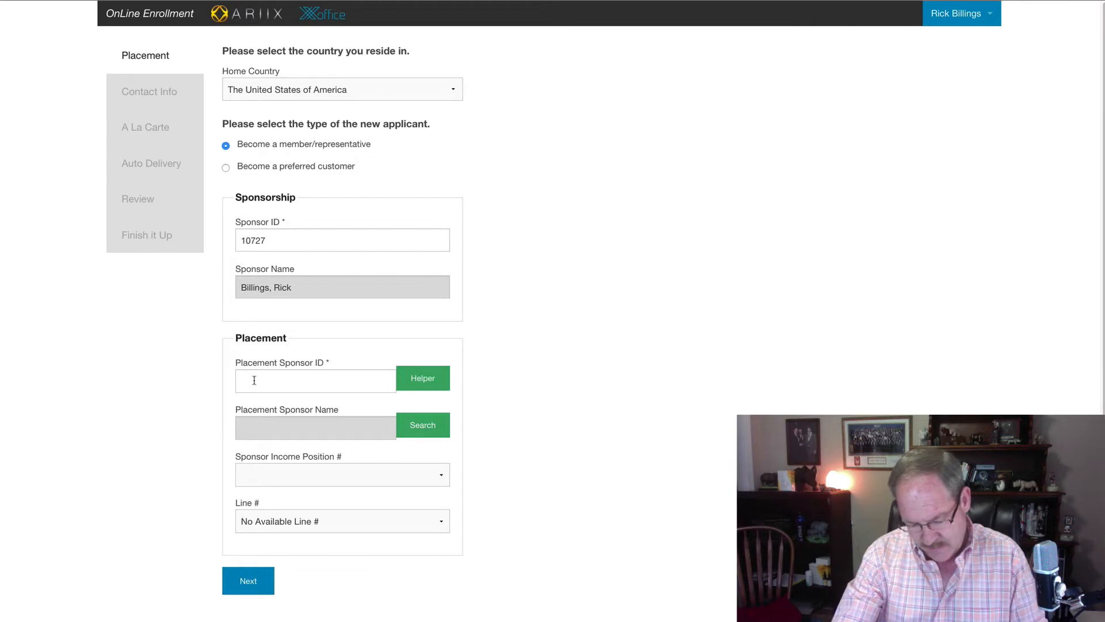
click(245, 380)
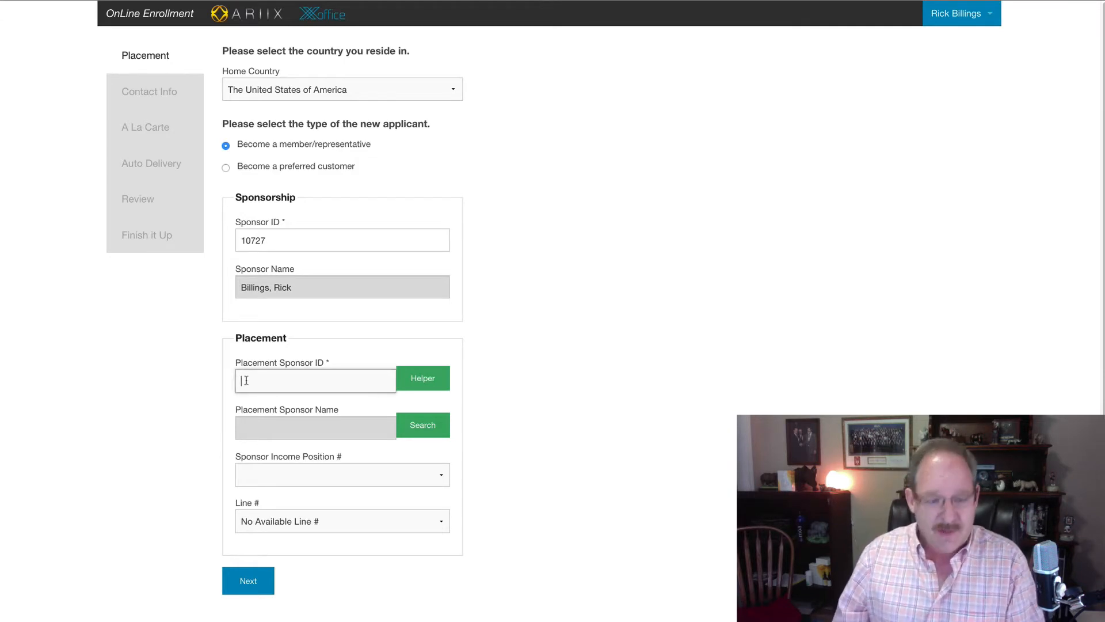
text(334)
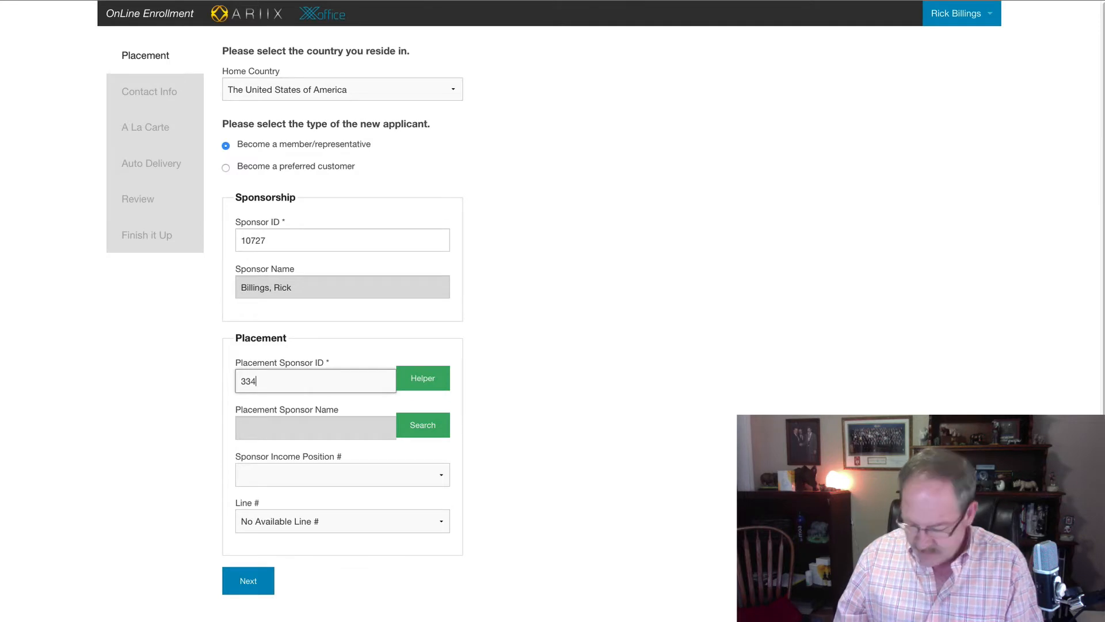
text(2227)
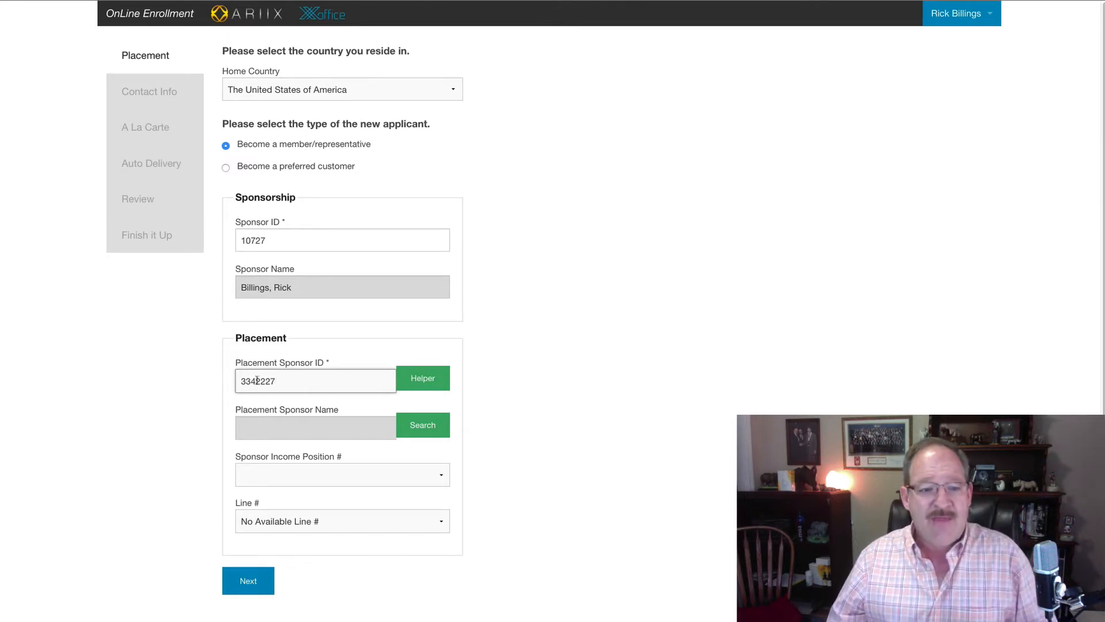
click(524, 376)
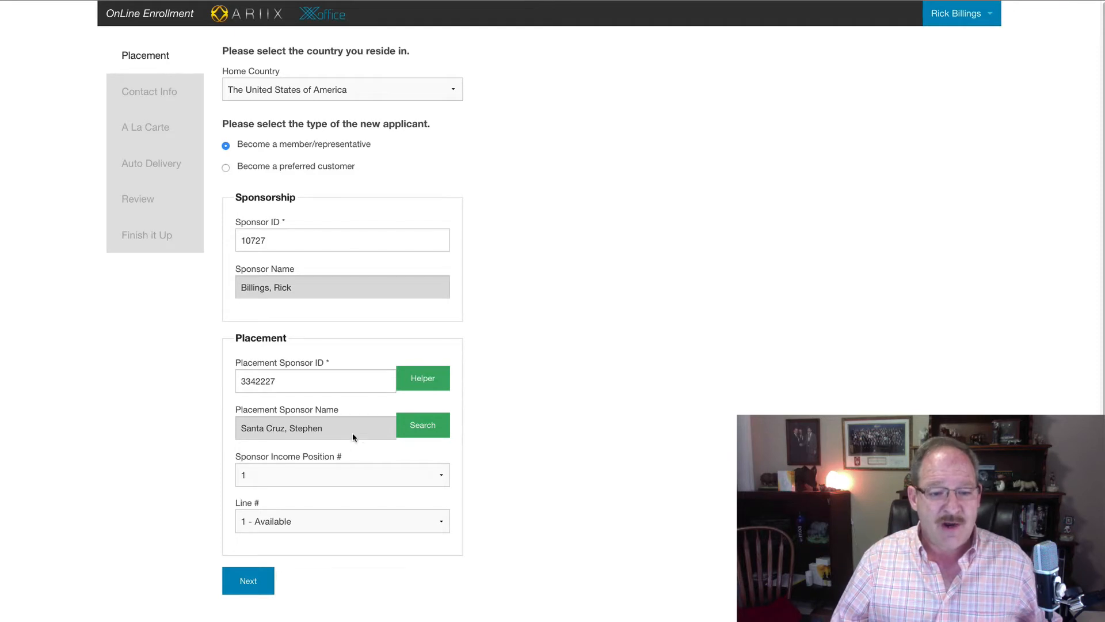
Step: Keep placement Line # 1 - Available and advance to Contact Info
click(318, 524)
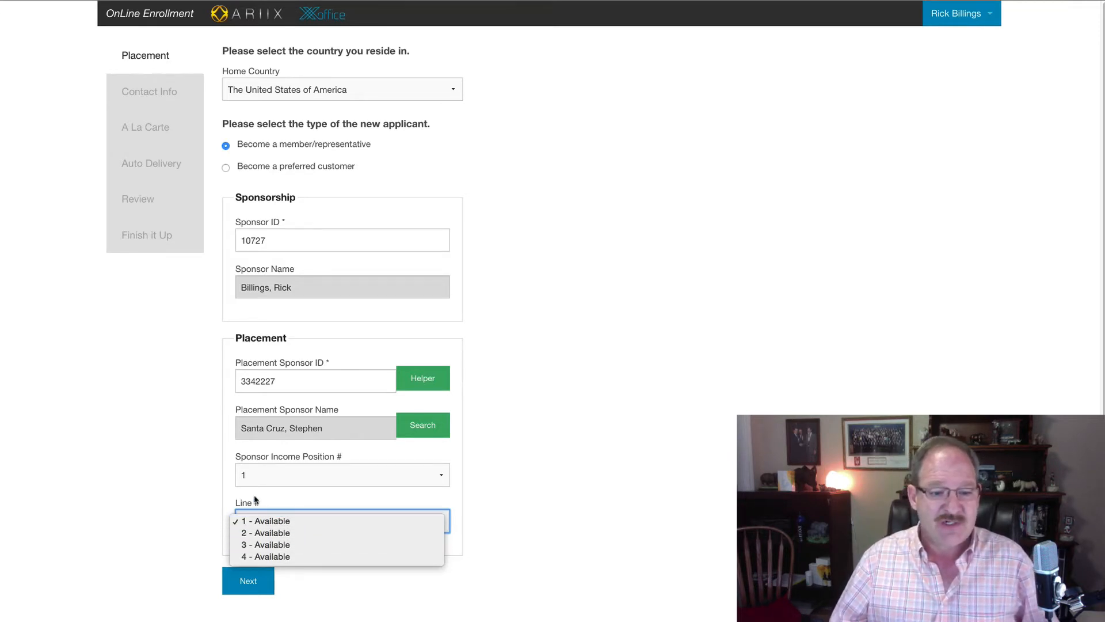
click(202, 475)
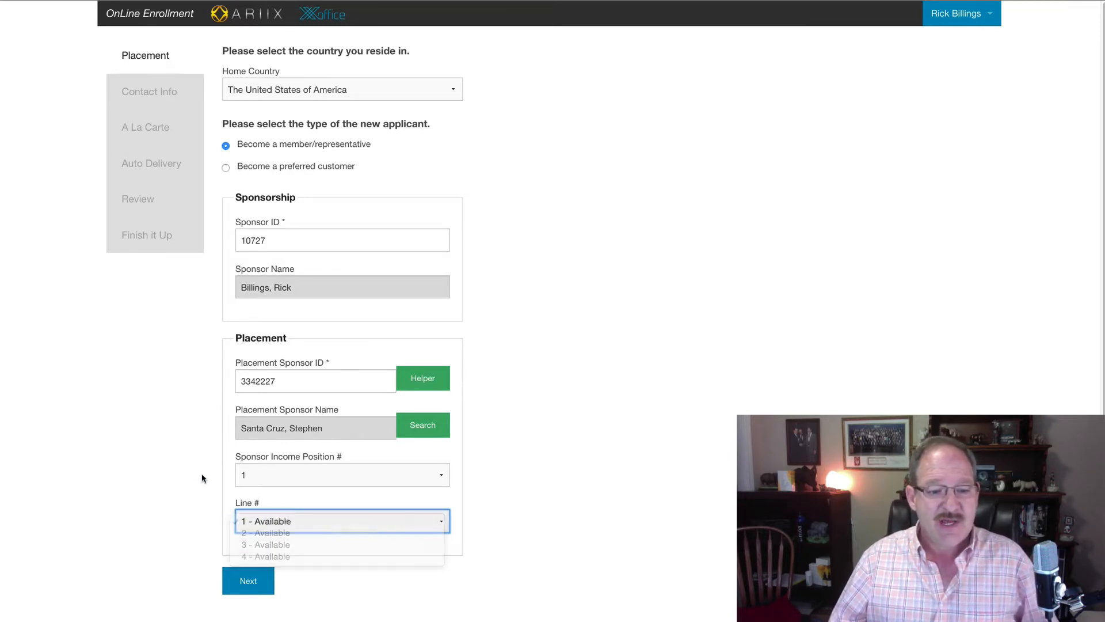
click(249, 585)
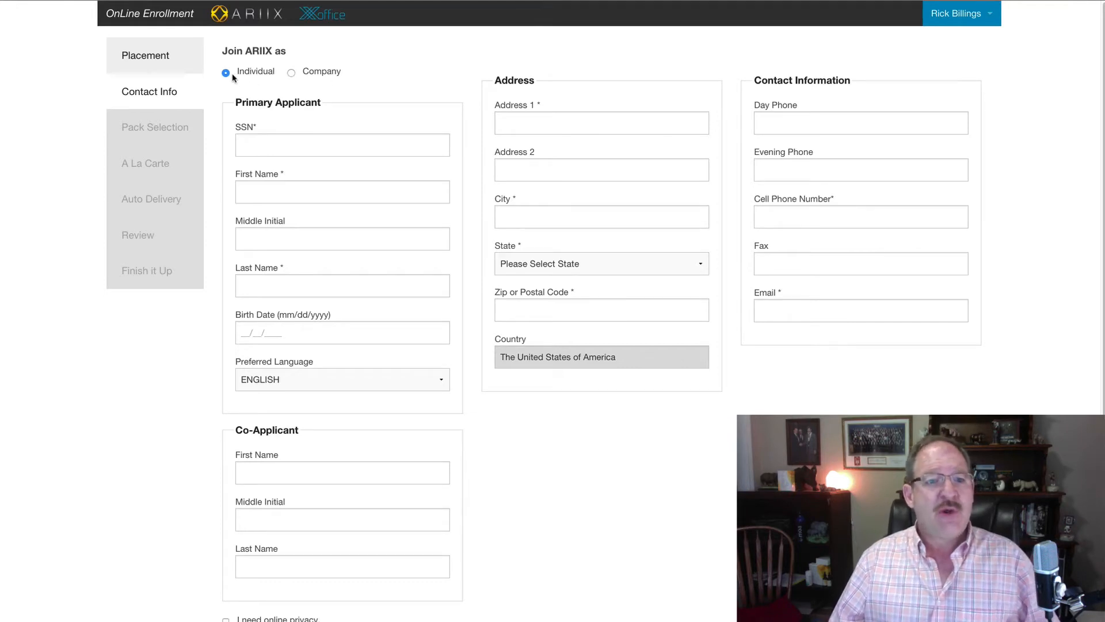
Step: Try Company, return to Individual applicant type, then view Preferred Language options
click(291, 73)
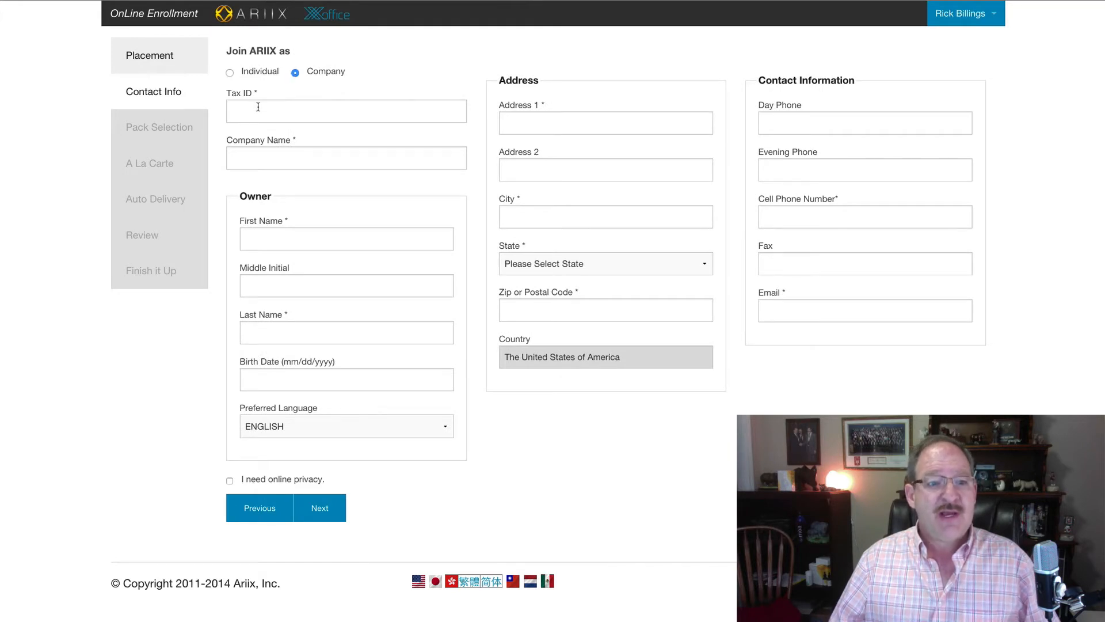
click(230, 73)
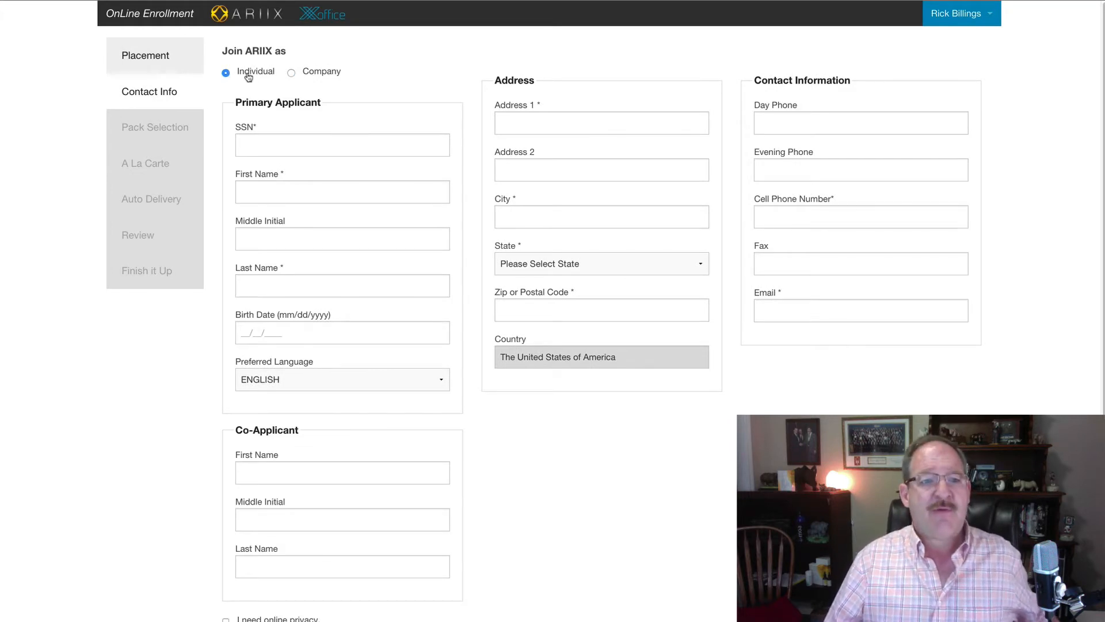
click(255, 144)
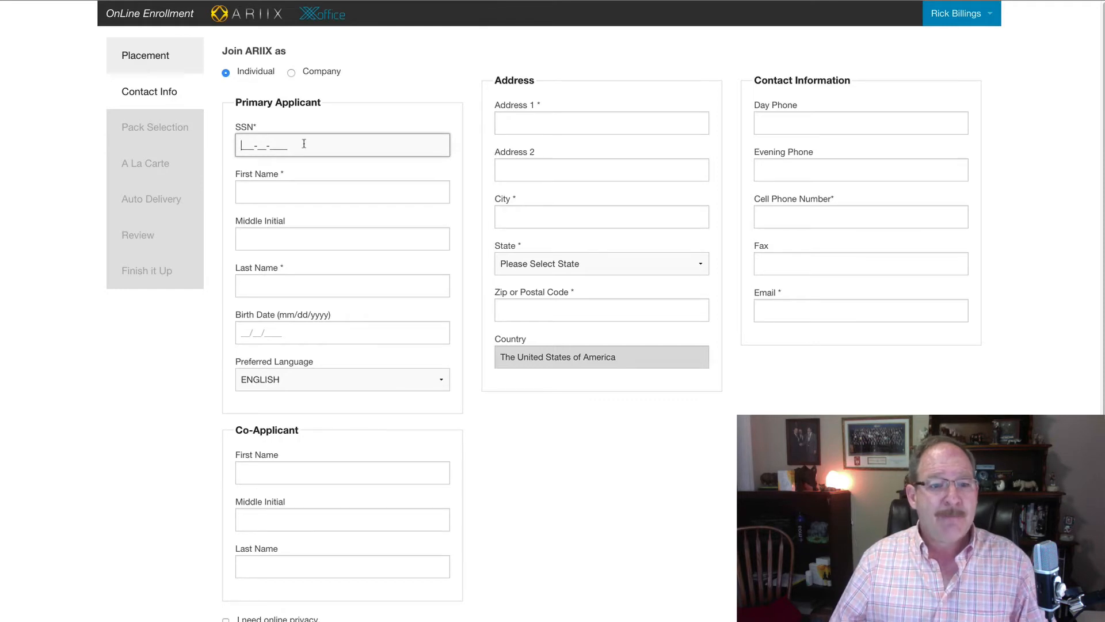
click(282, 194)
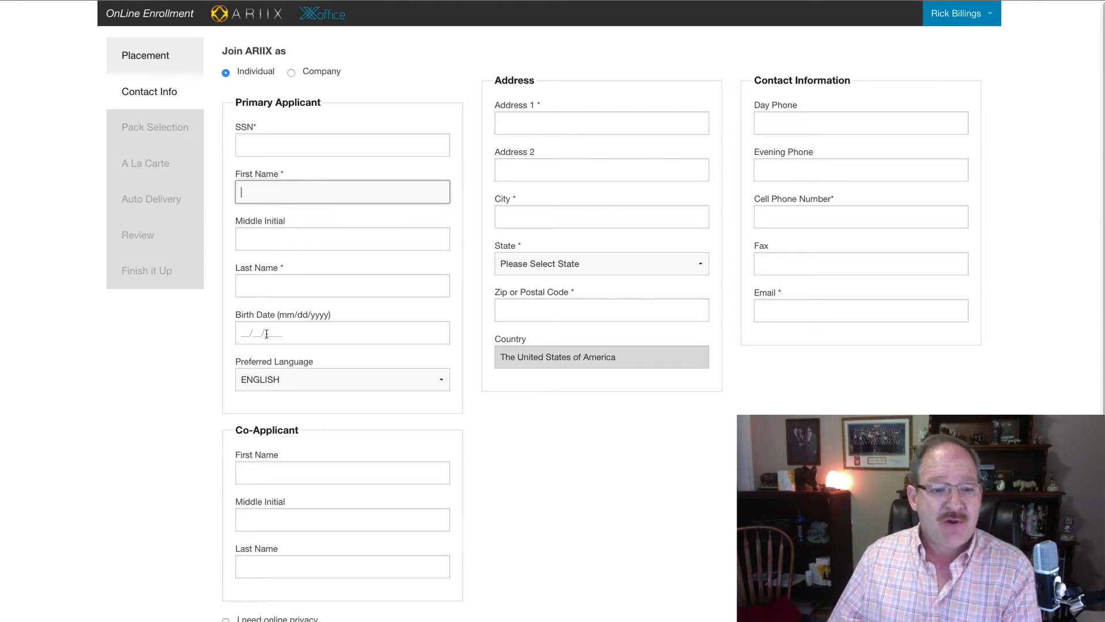
click(348, 379)
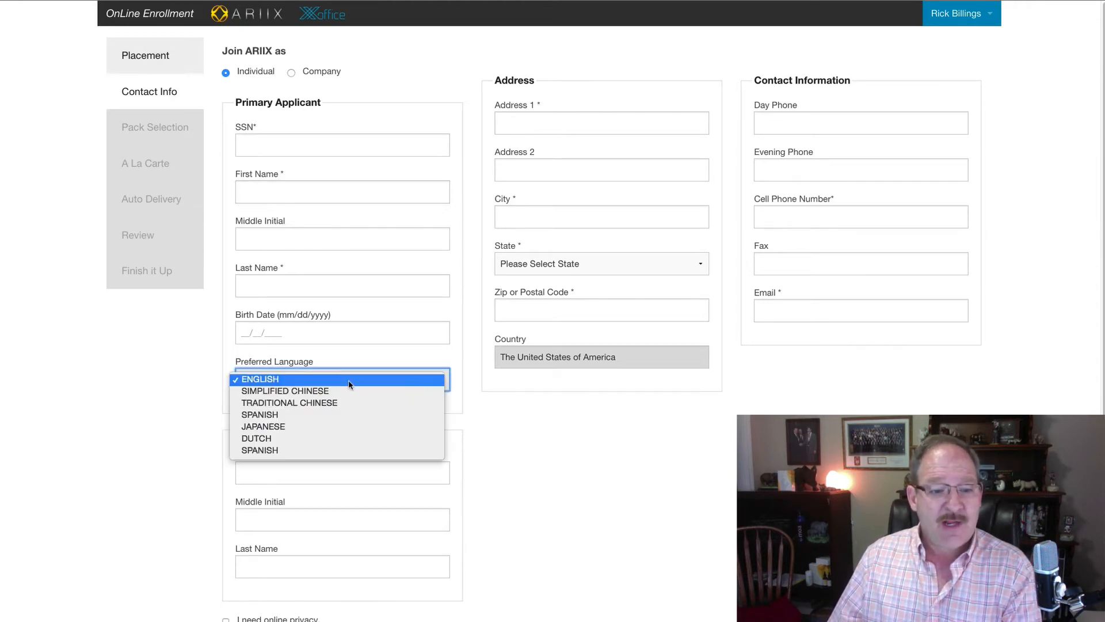
Step: Keep ENGLISH as the preferred language
click(191, 384)
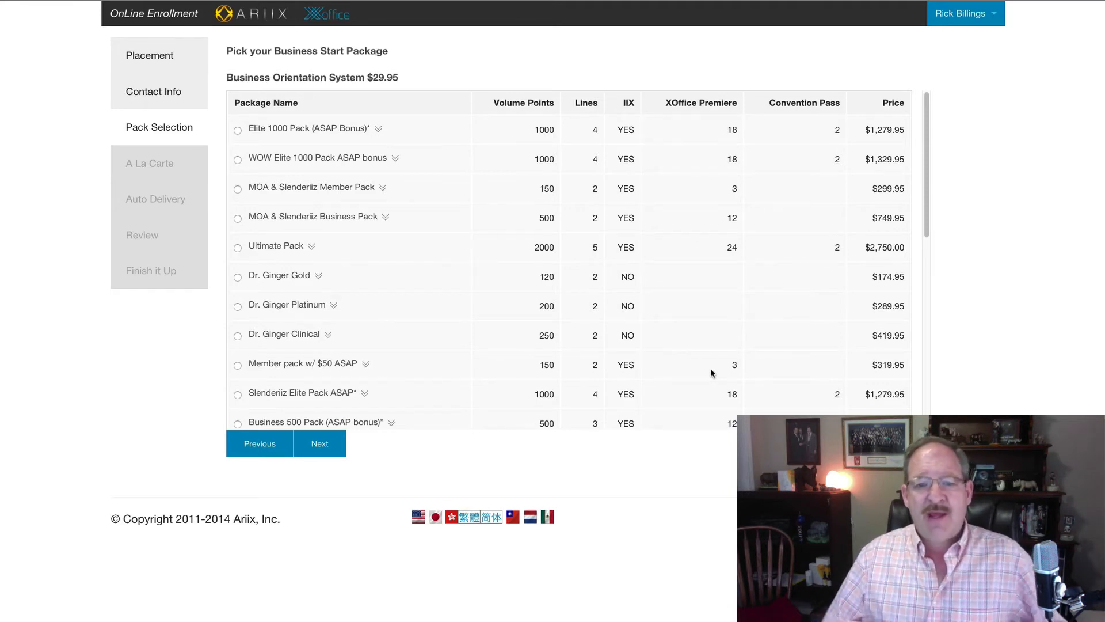
Step: Preview the contents of the Business 500 Pack and Weight Loss Member Pack
scroll(580, 242, down, 1)
scroll(581, 241, down, 5)
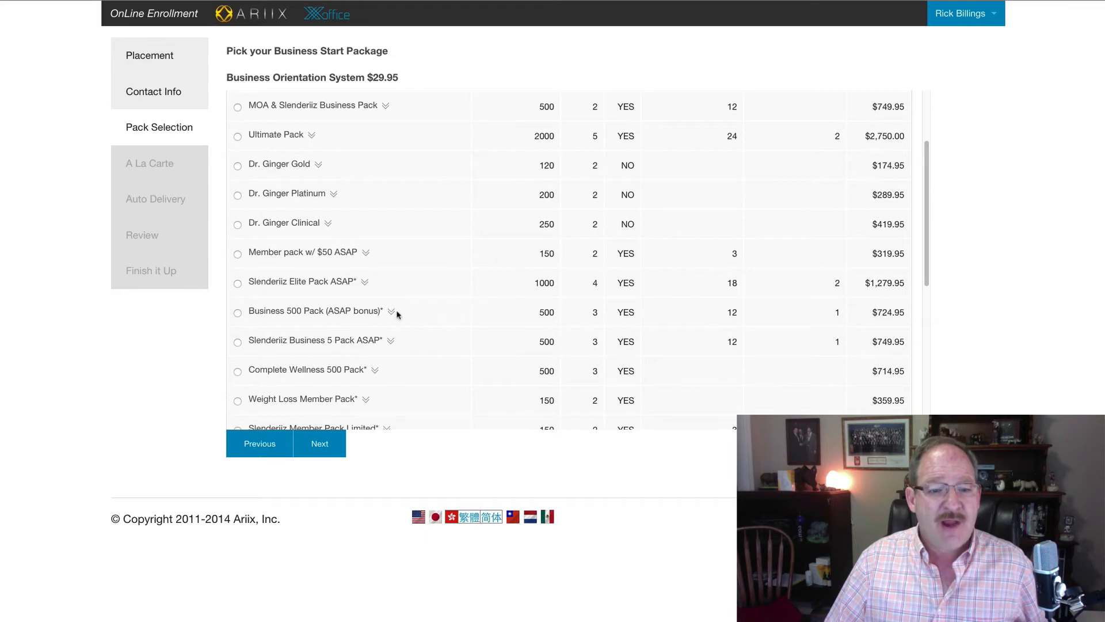
click(392, 313)
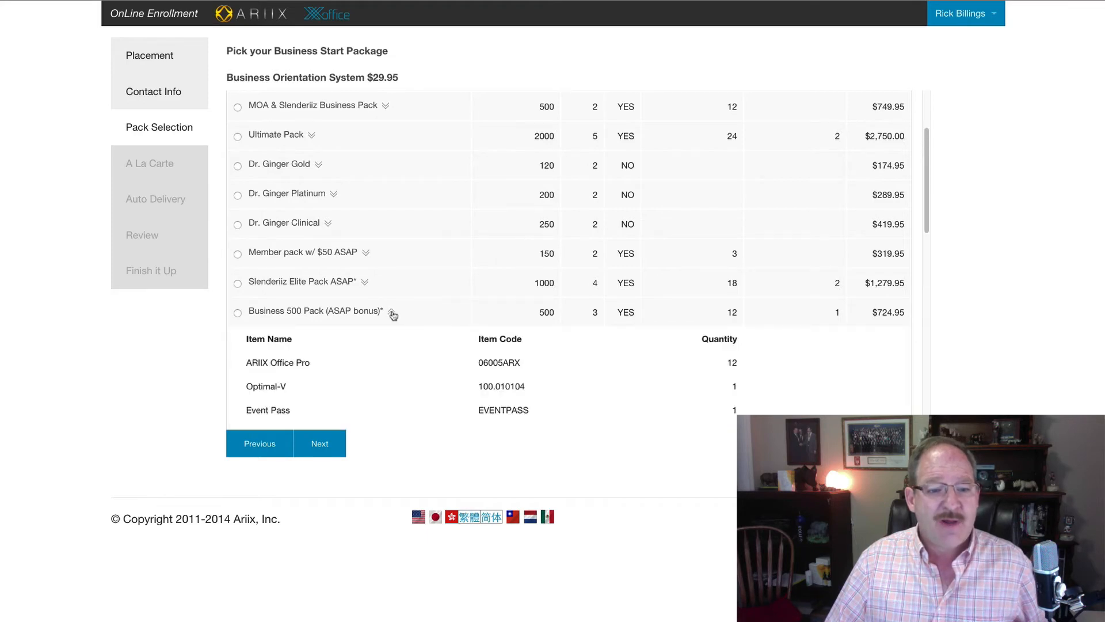
scroll(393, 315, down, 4)
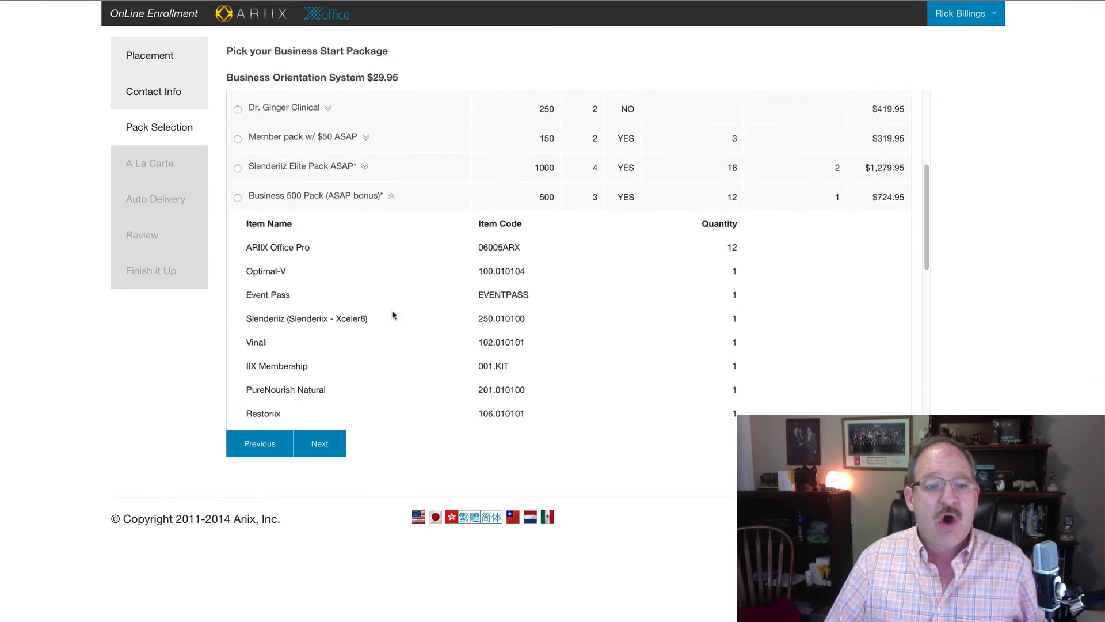
scroll(393, 315, down, 3)
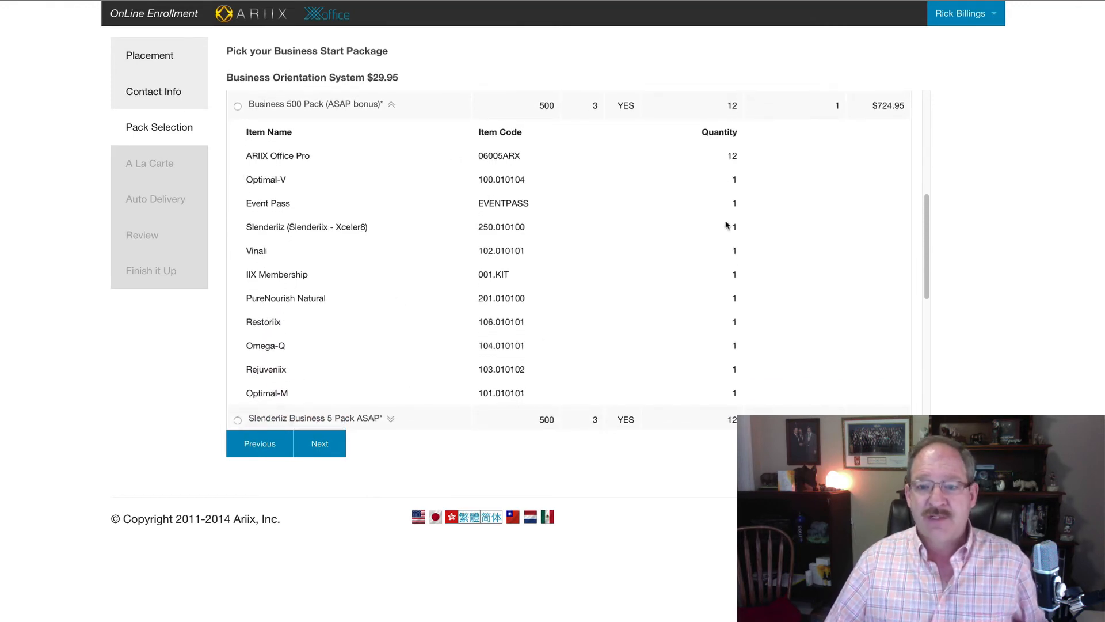
scroll(705, 233, up, 2)
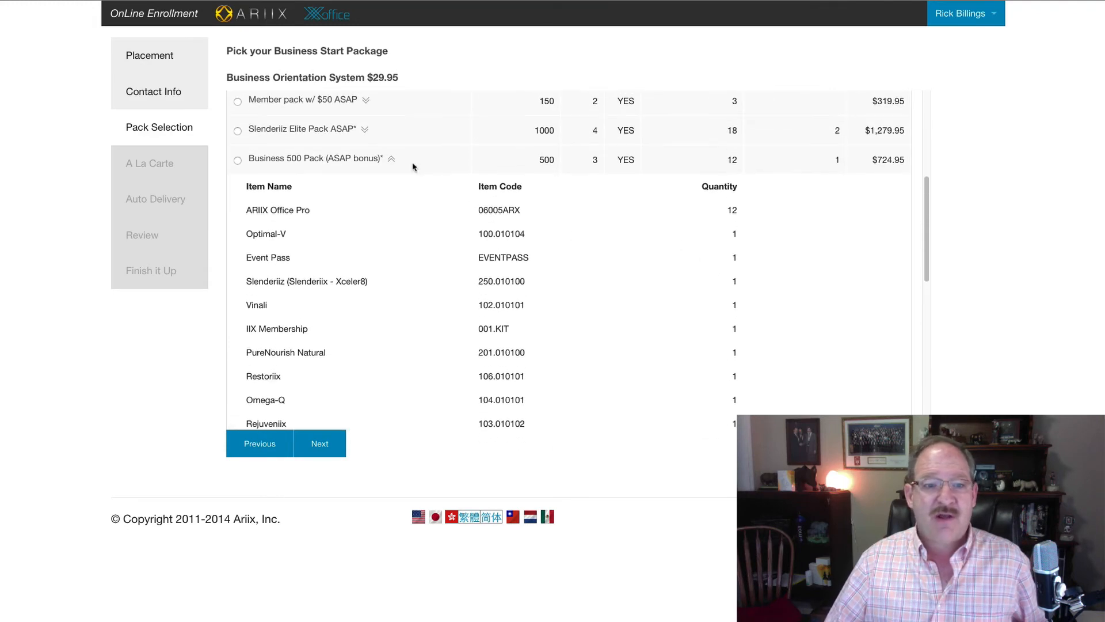
click(391, 160)
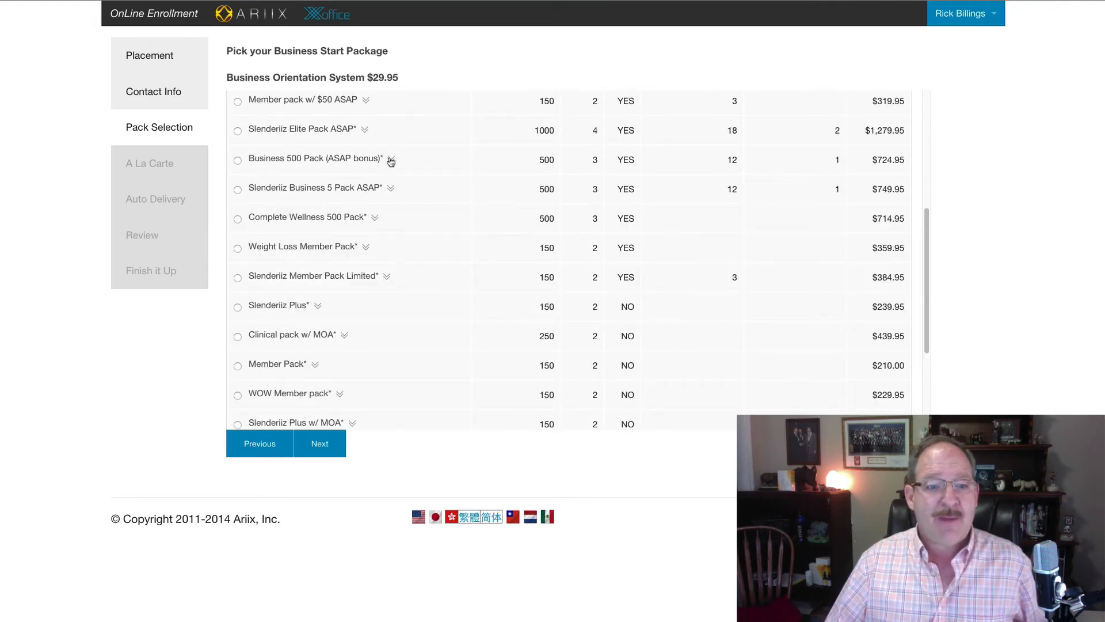
click(365, 248)
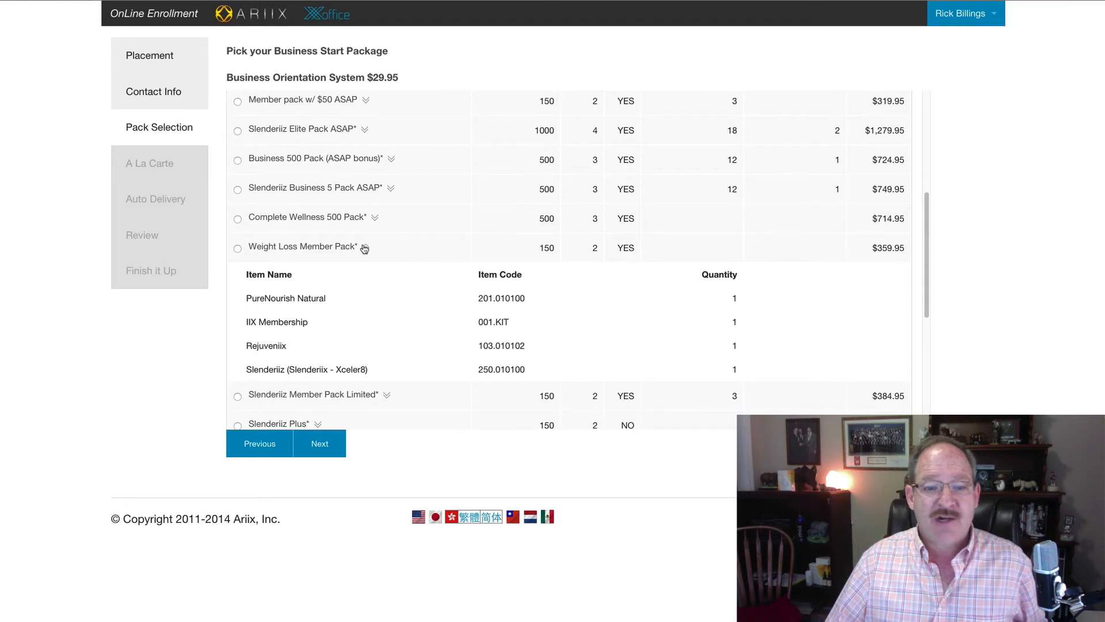
click(365, 247)
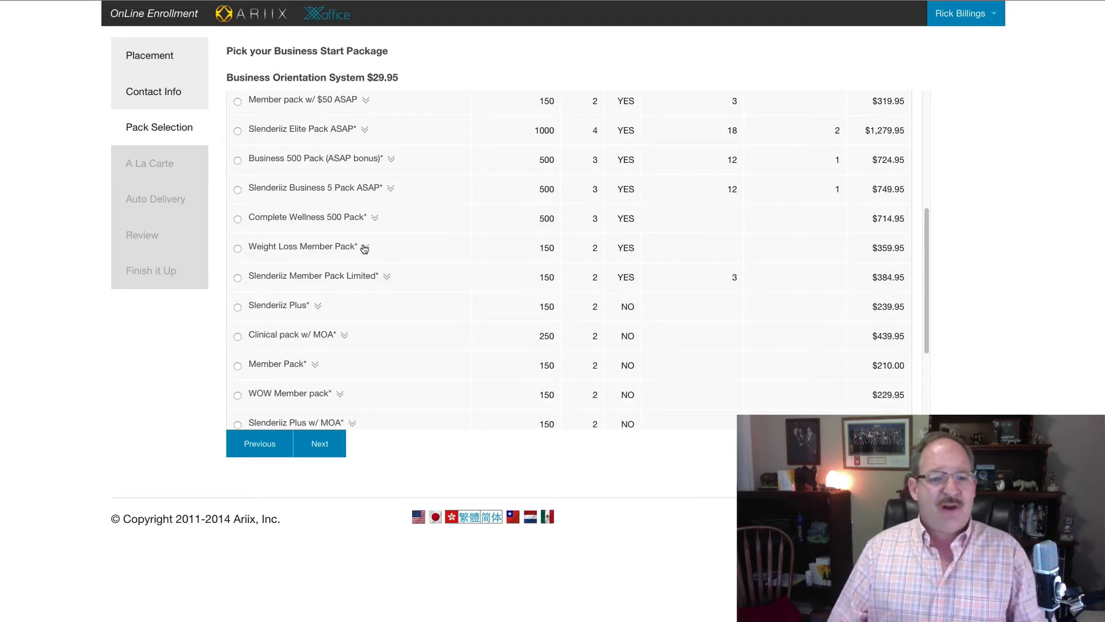
Step: Select Elite 1000 Pack (ASAP Bonus) as the start package and continue
scroll(392, 252, down, 2)
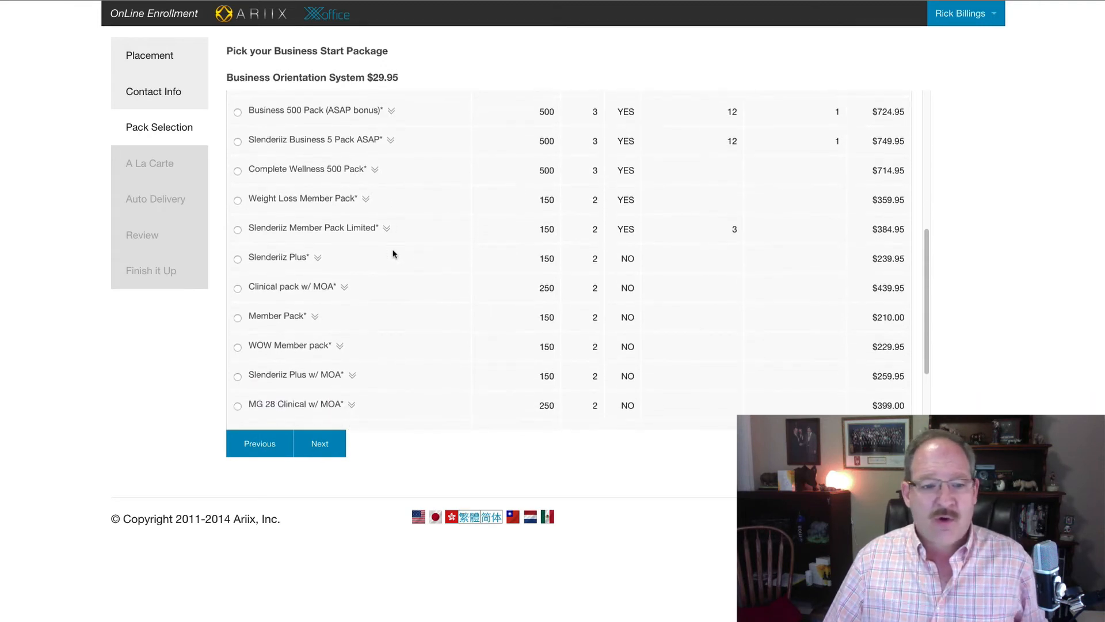
scroll(394, 253, up, 3)
scroll(393, 252, up, 5)
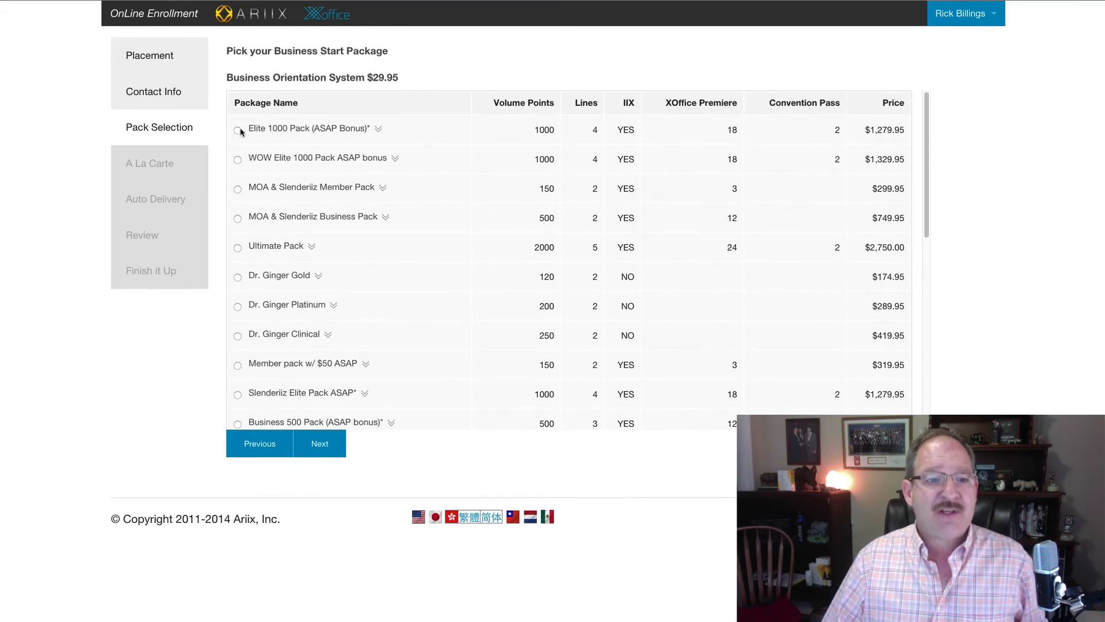
click(238, 130)
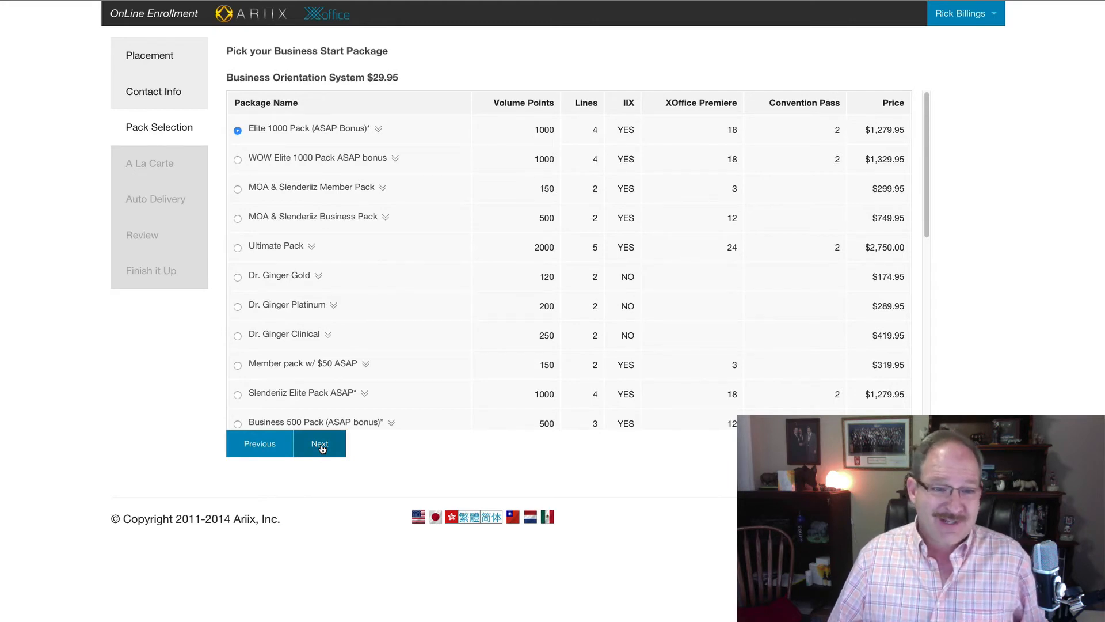
click(320, 444)
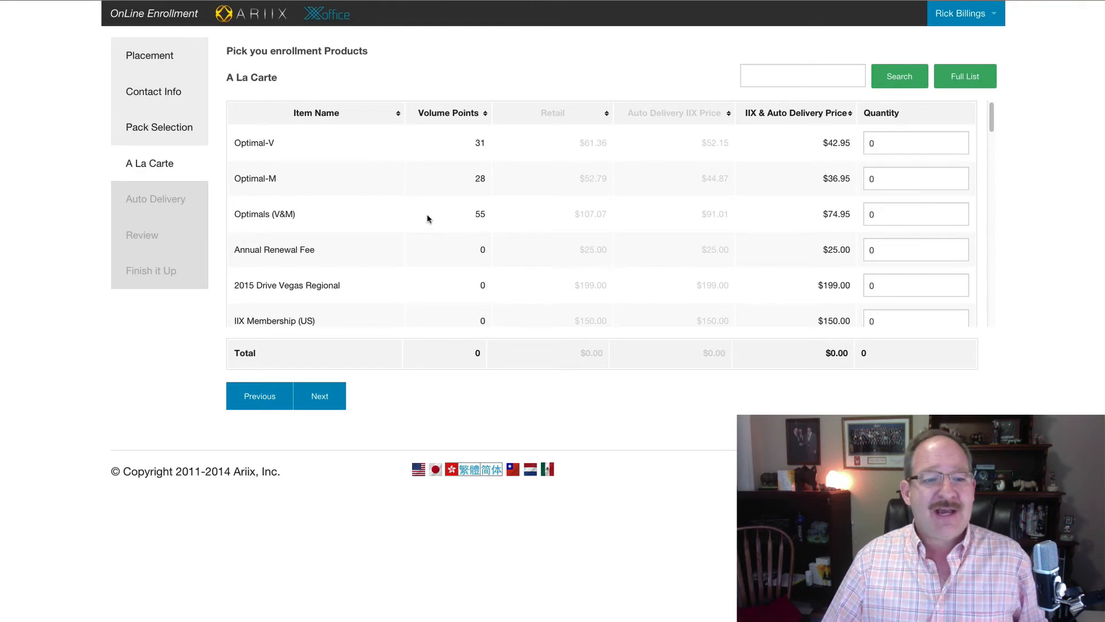
scroll(428, 218, down, 1)
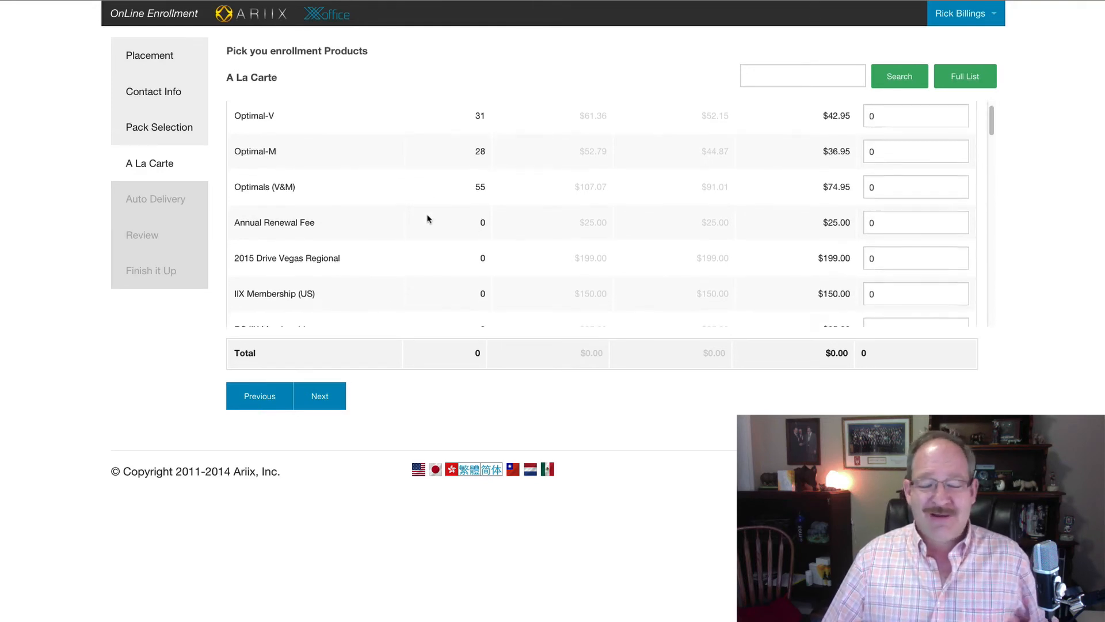
scroll(428, 219, down, 1)
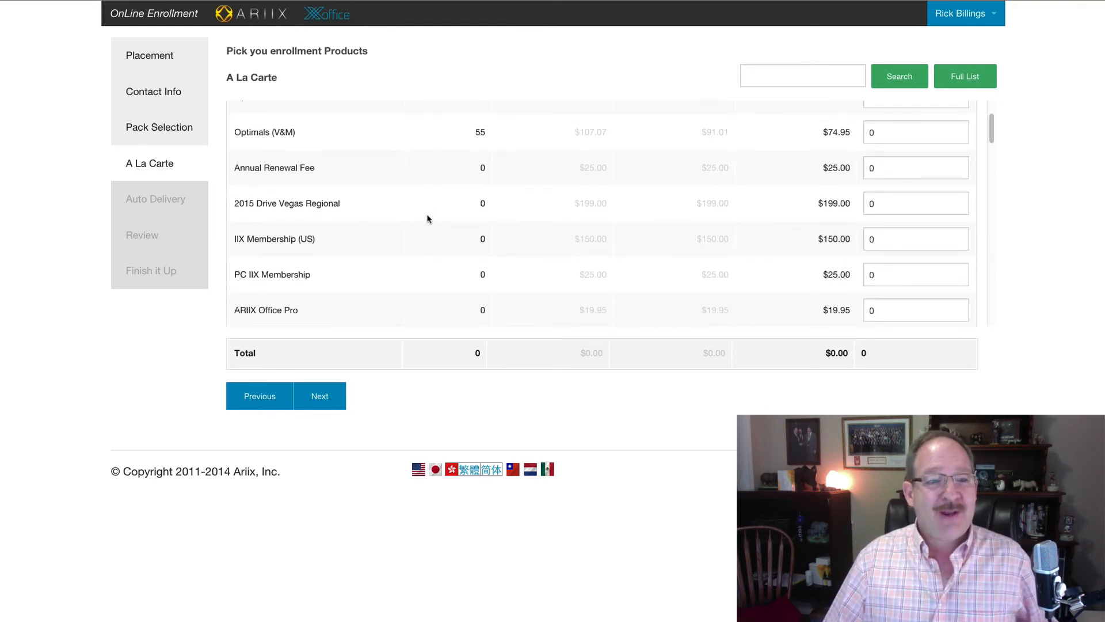
scroll(428, 219, down, 2)
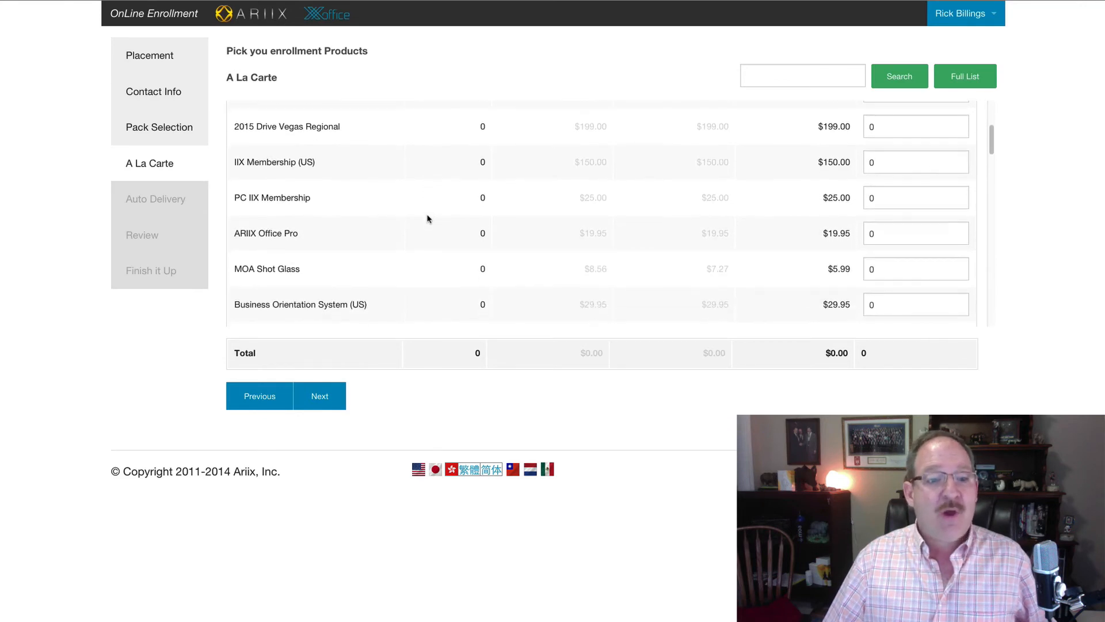
scroll(427, 218, down, 1)
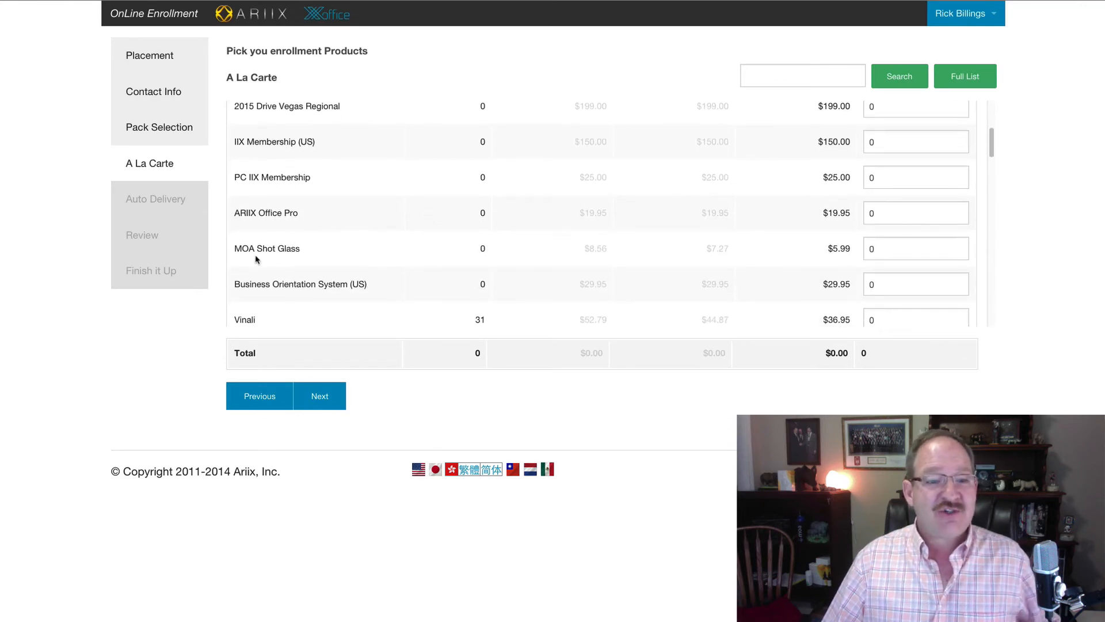
scroll(278, 255, down, 1)
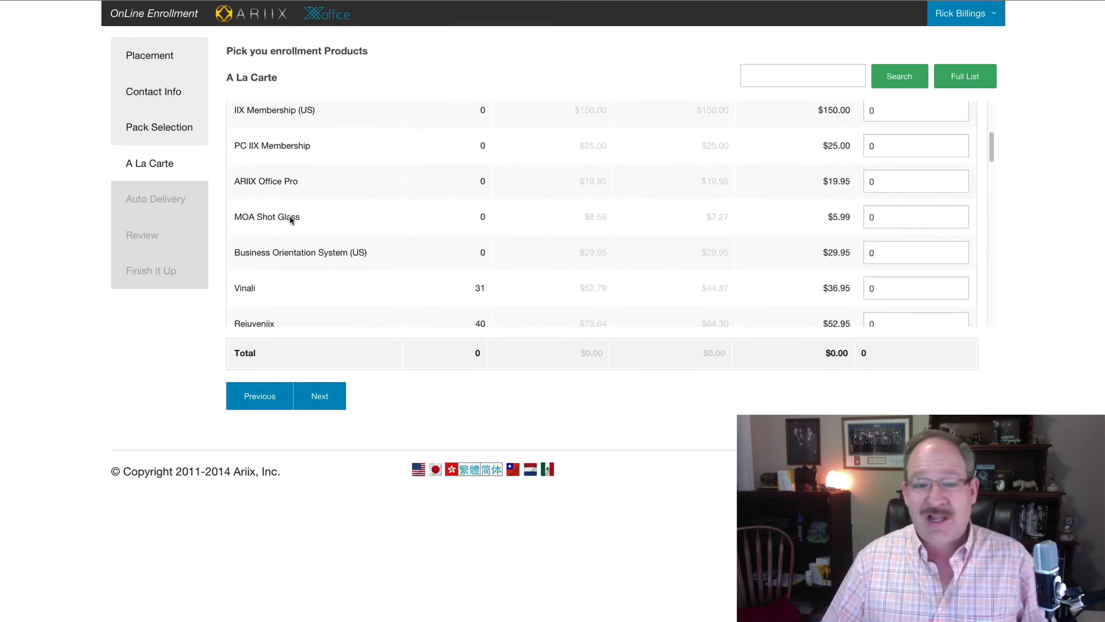
scroll(290, 220, down, 2)
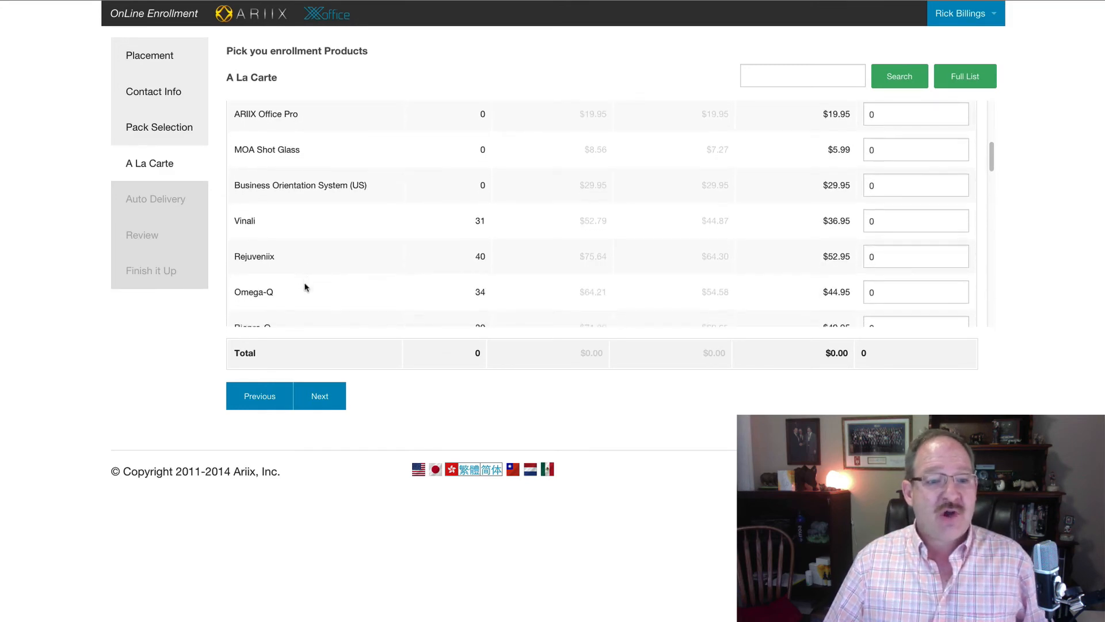
scroll(303, 286, down, 3)
scroll(288, 249, down, 4)
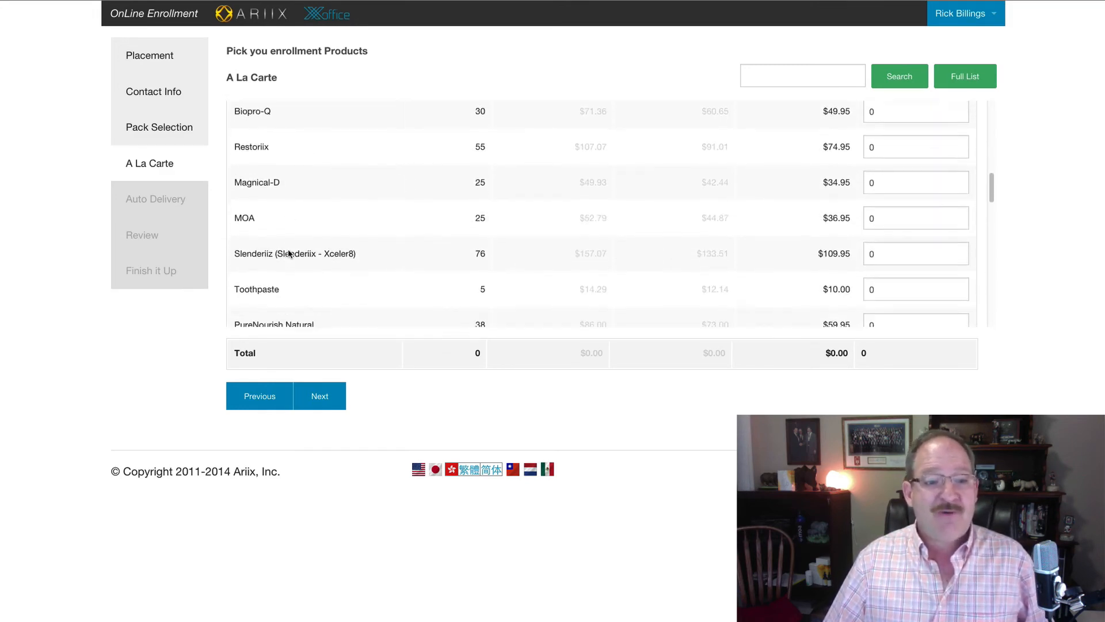
scroll(311, 254, down, 1)
scroll(328, 252, down, 1)
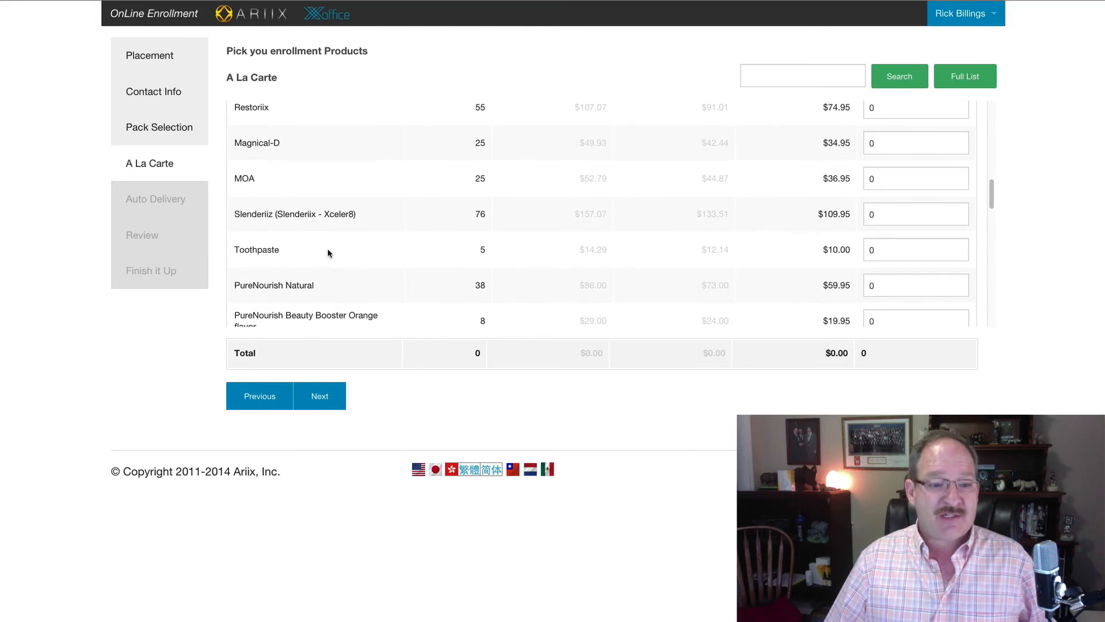
scroll(328, 252, up, 3)
scroll(328, 252, up, 1)
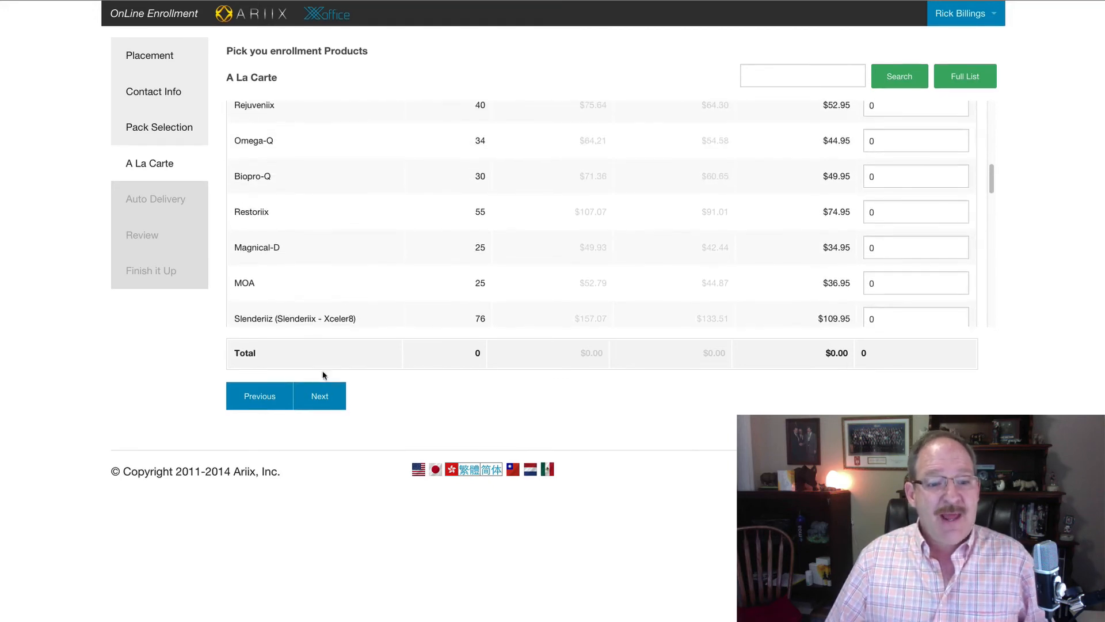
click(318, 401)
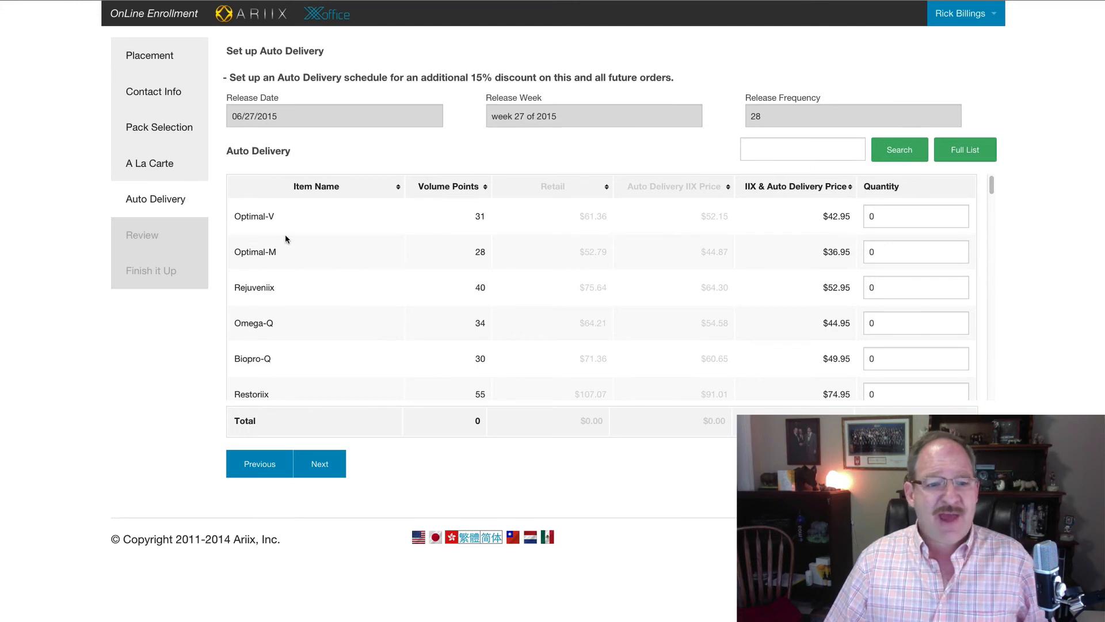
scroll(430, 317, down, 1)
scroll(430, 318, down, 2)
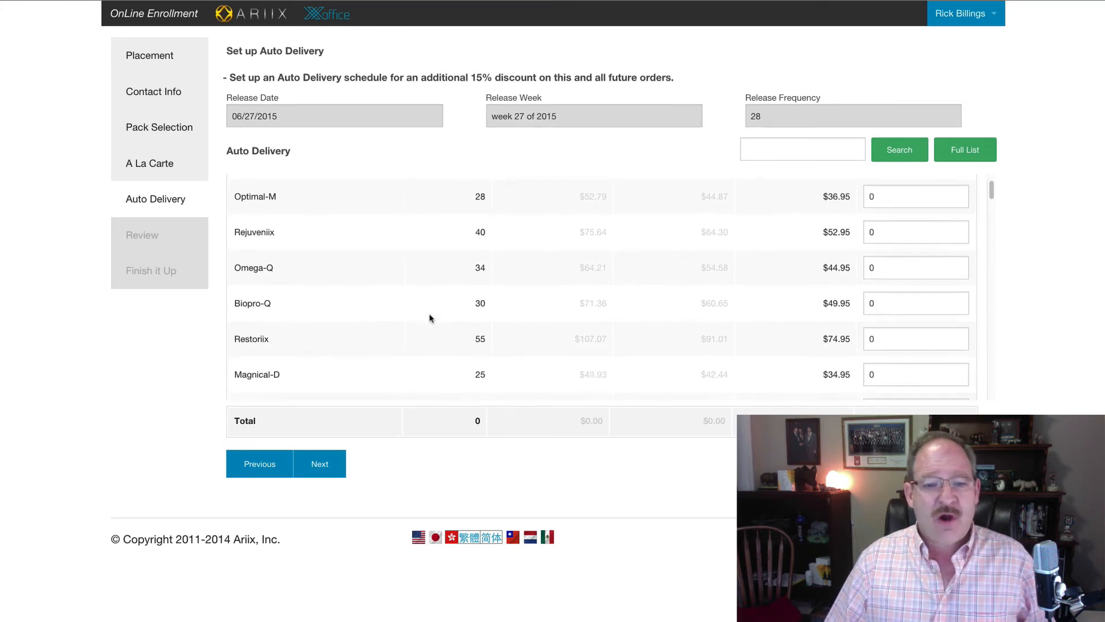
scroll(478, 334, down, 3)
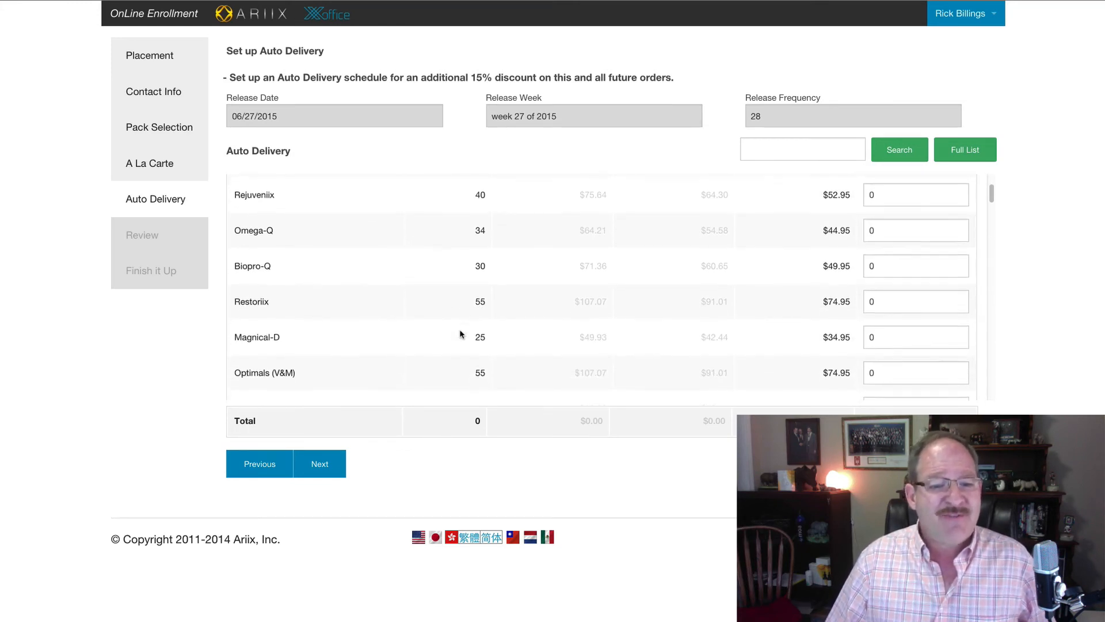
scroll(460, 329, down, 1)
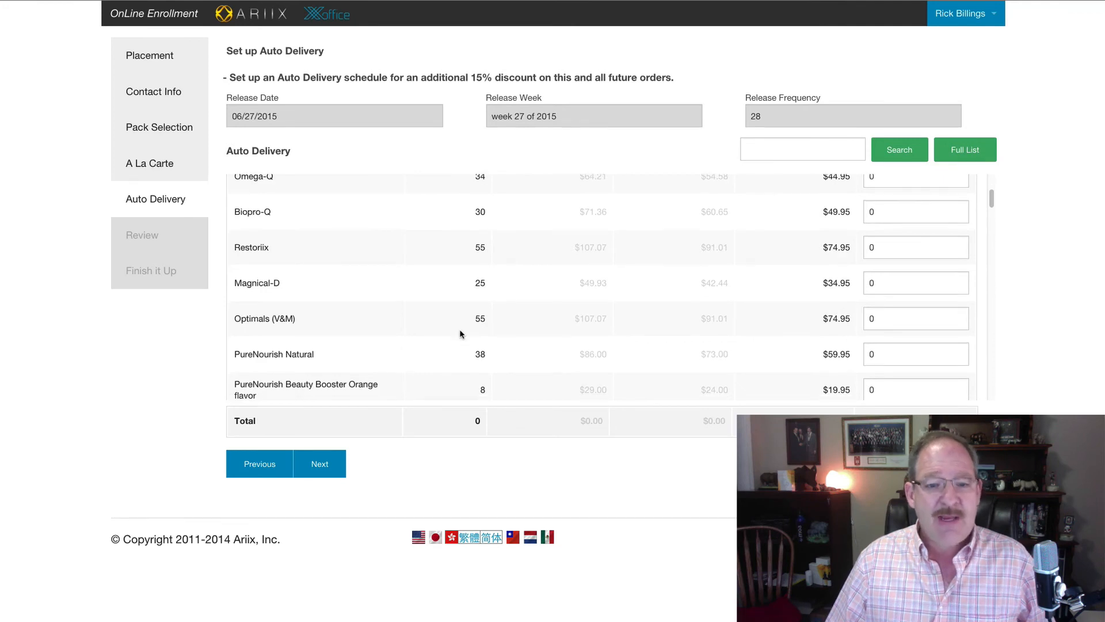
scroll(459, 331, down, 4)
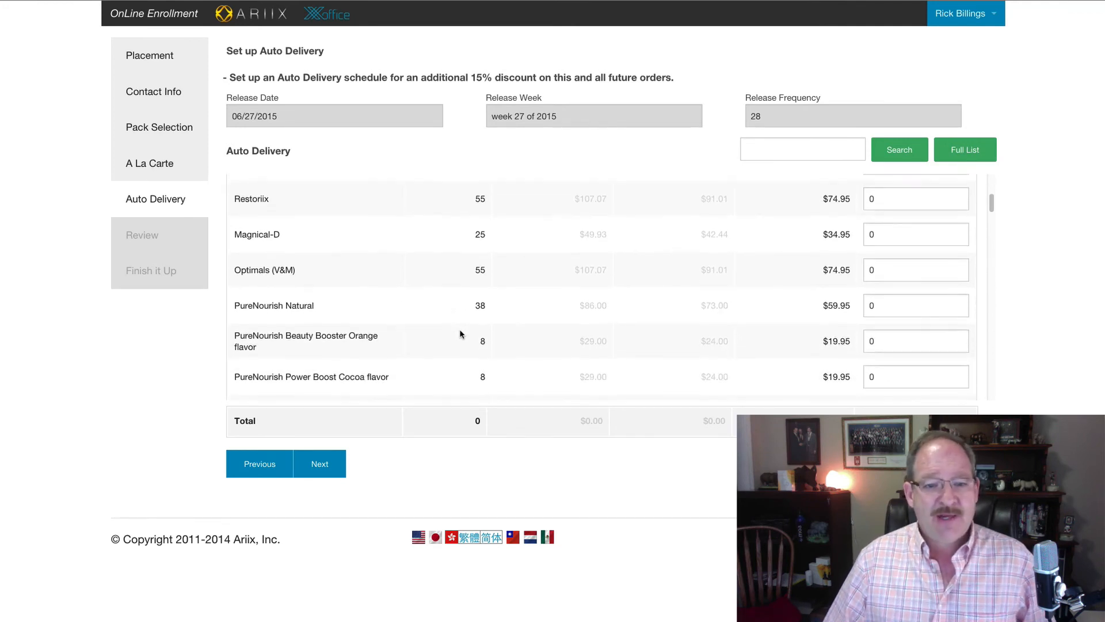
scroll(459, 331, down, 6)
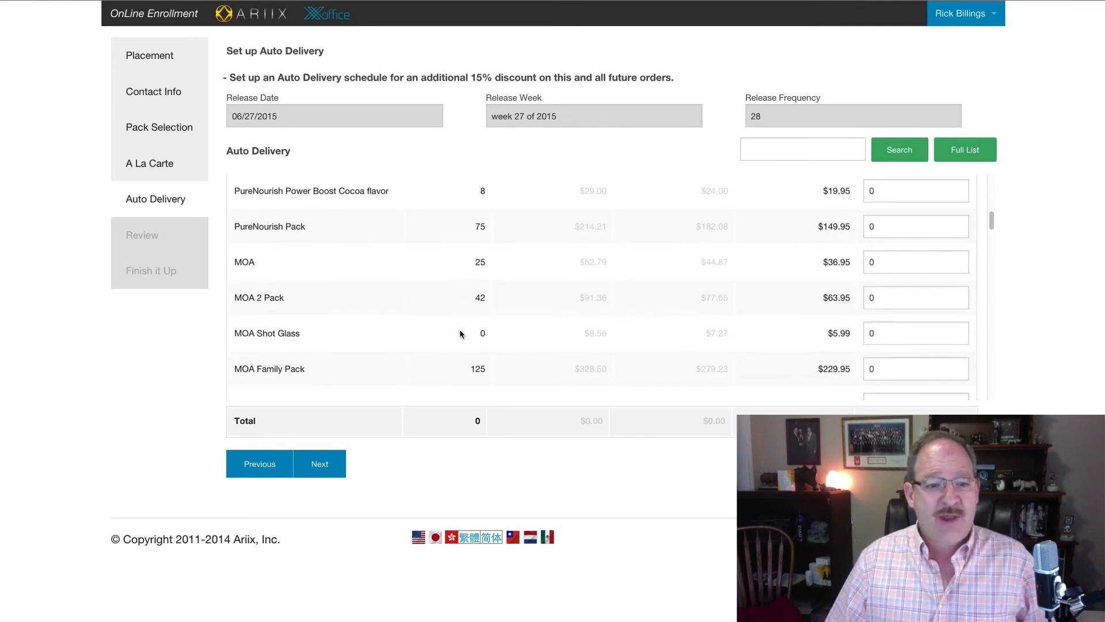
scroll(460, 331, down, 3)
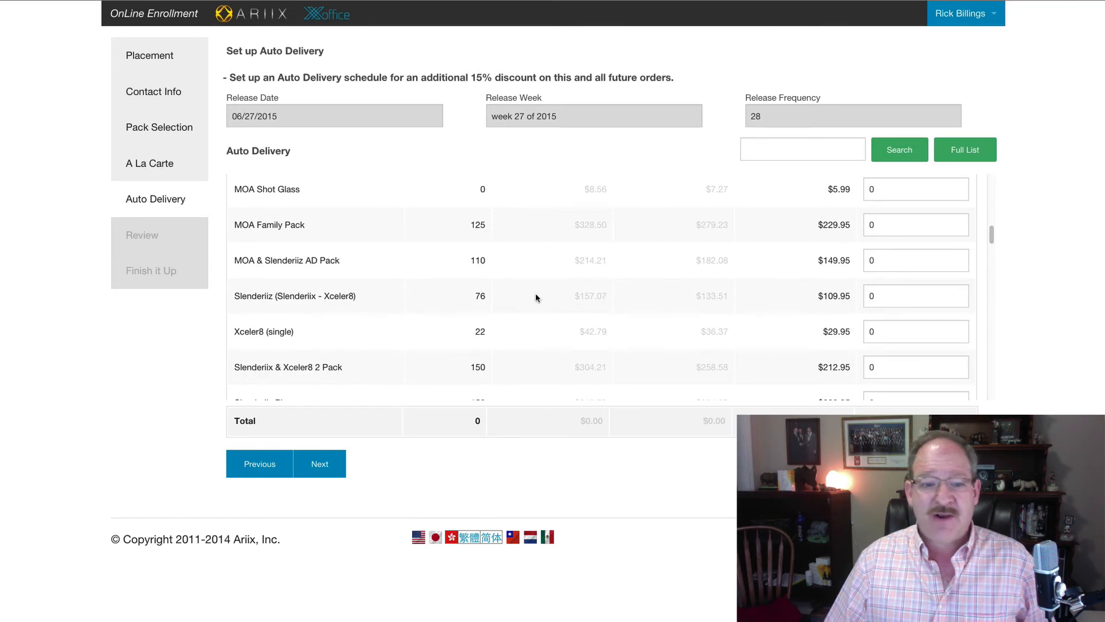
scroll(429, 295, down, 4)
scroll(429, 295, down, 6)
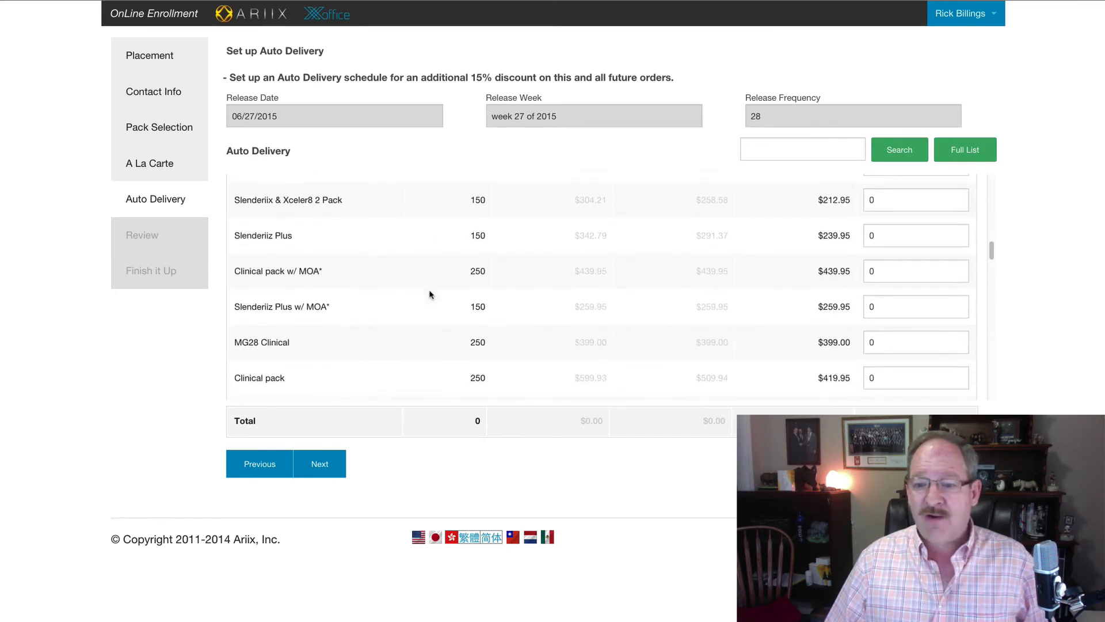
scroll(430, 294, down, 6)
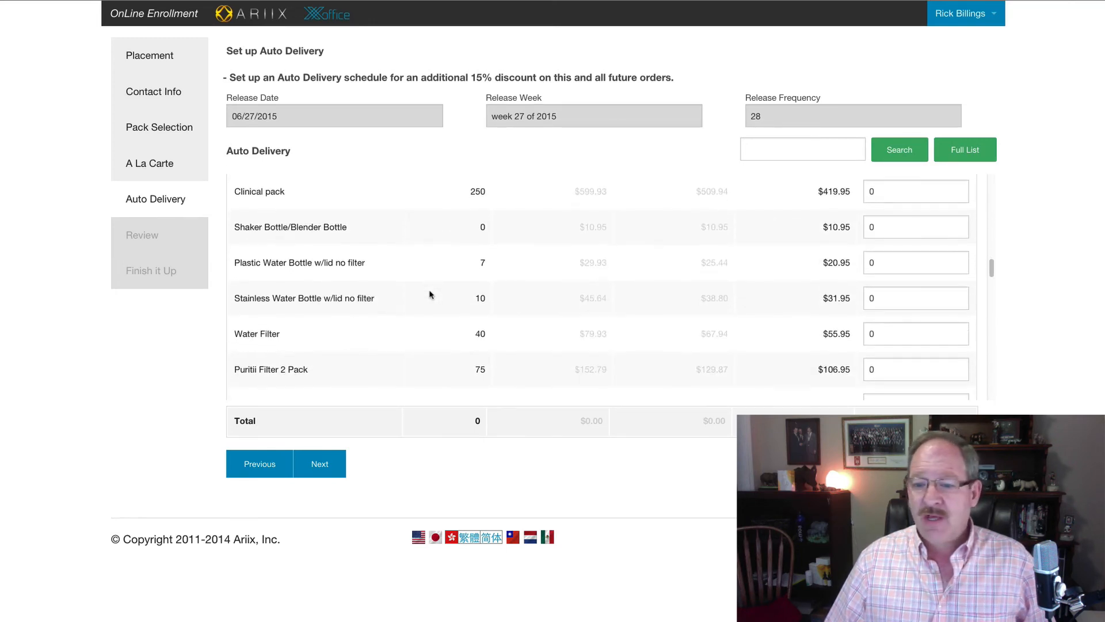
scroll(429, 295, down, 9)
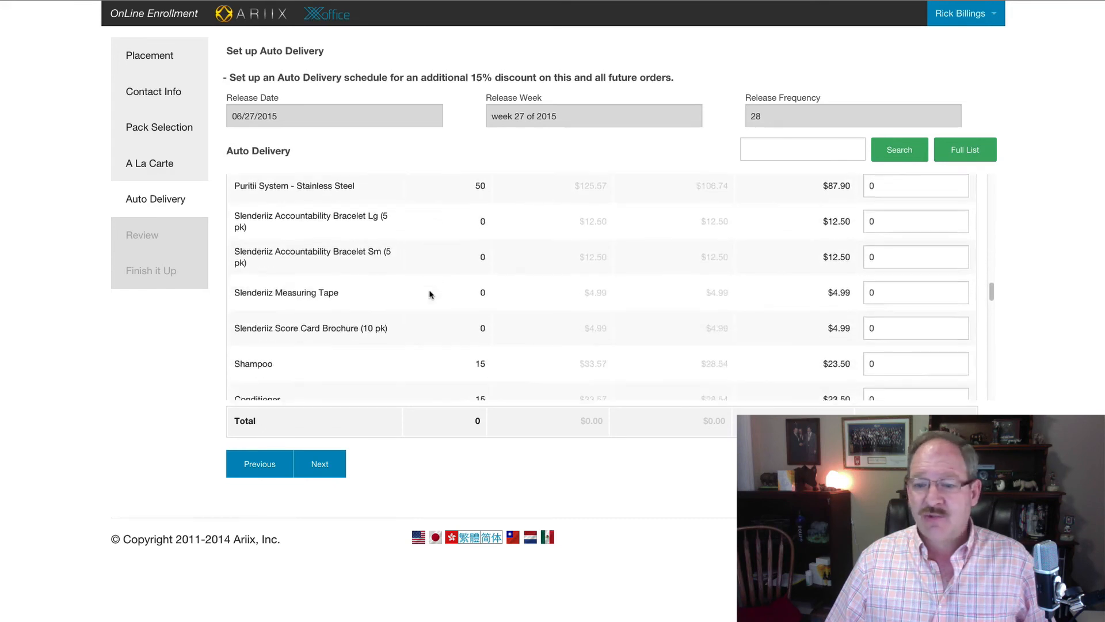
scroll(430, 295, down, 6)
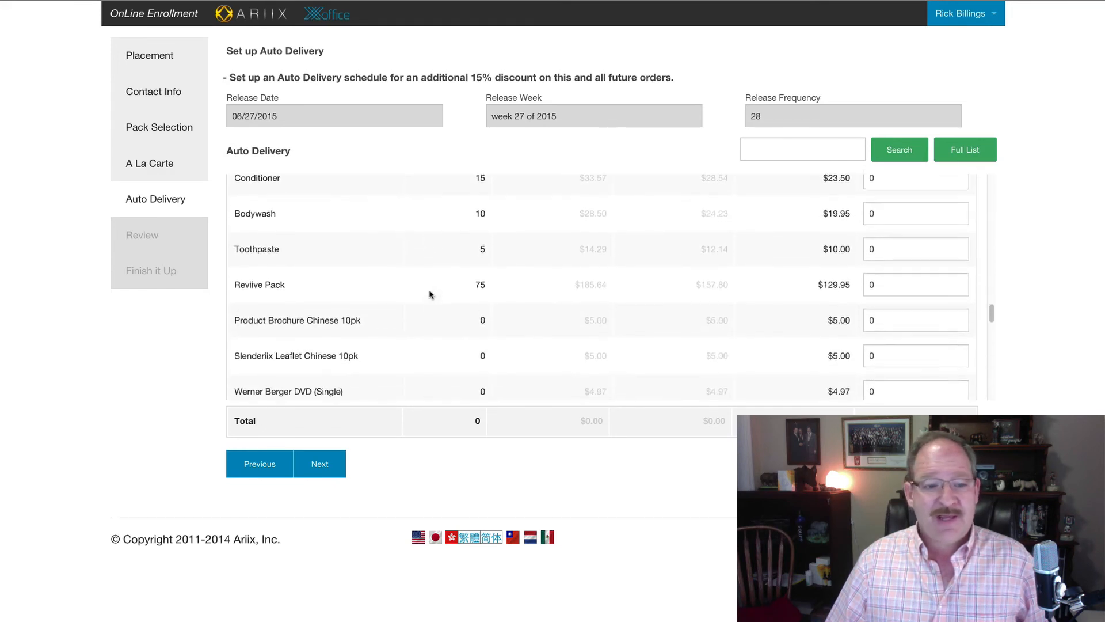
scroll(430, 294, down, 6)
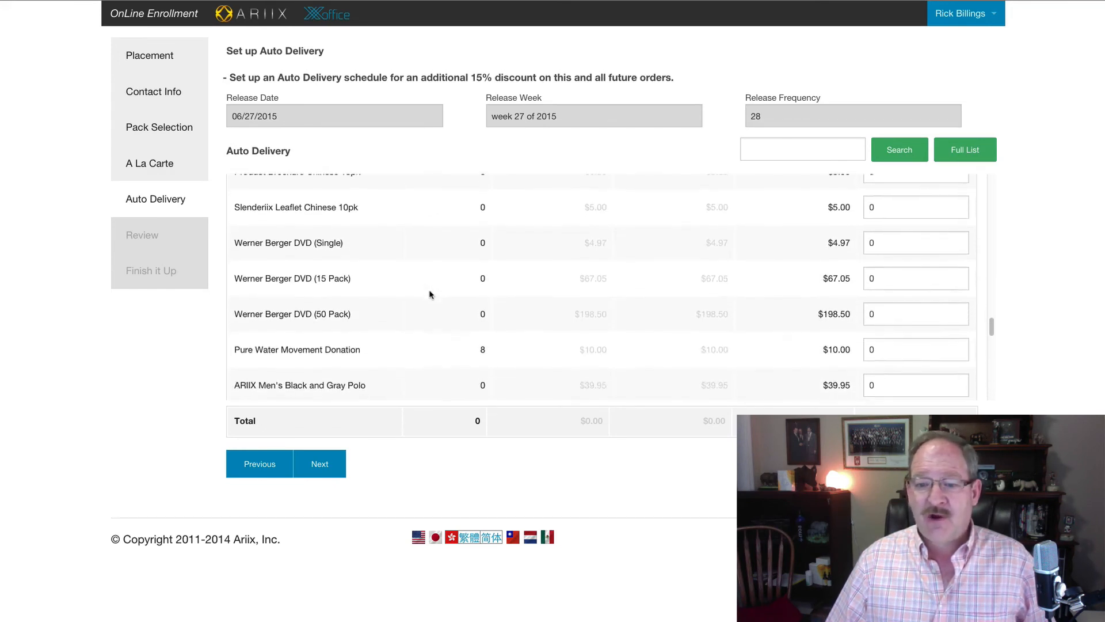
scroll(429, 294, down, 9)
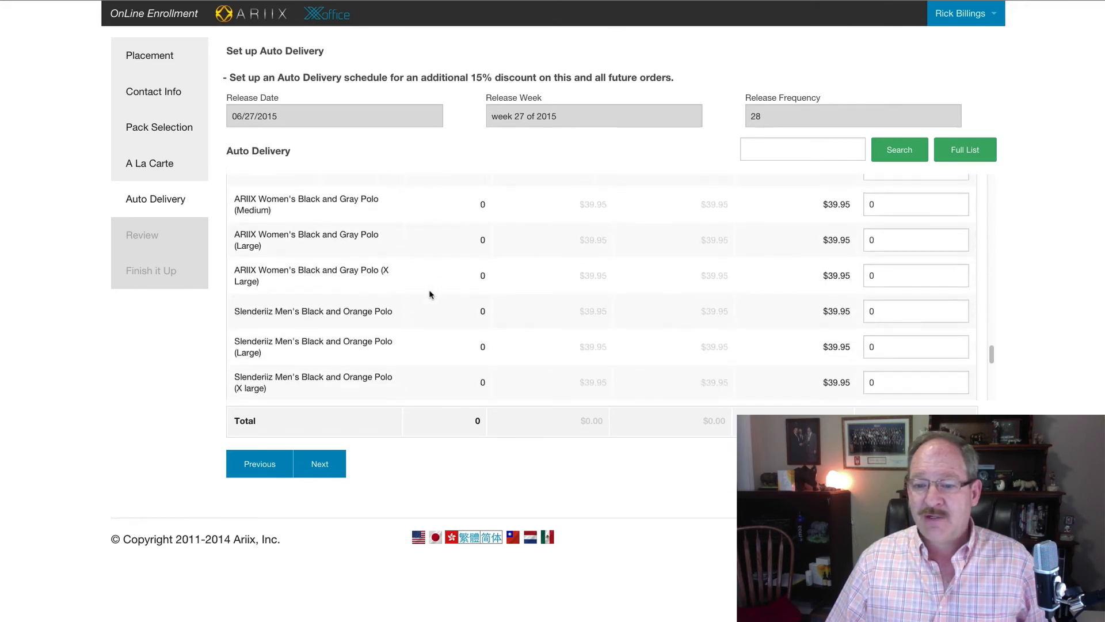
scroll(430, 295, down, 2)
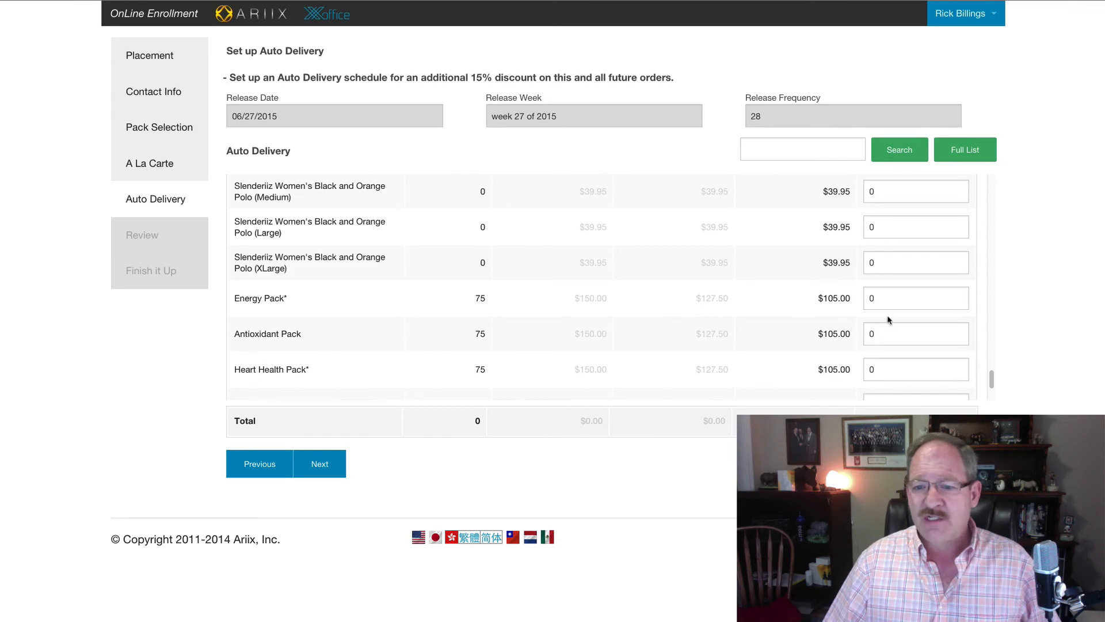
Step: Set the Energy Pack Auto Delivery quantity to 1 and proceed to Review
click(874, 296)
text(1)
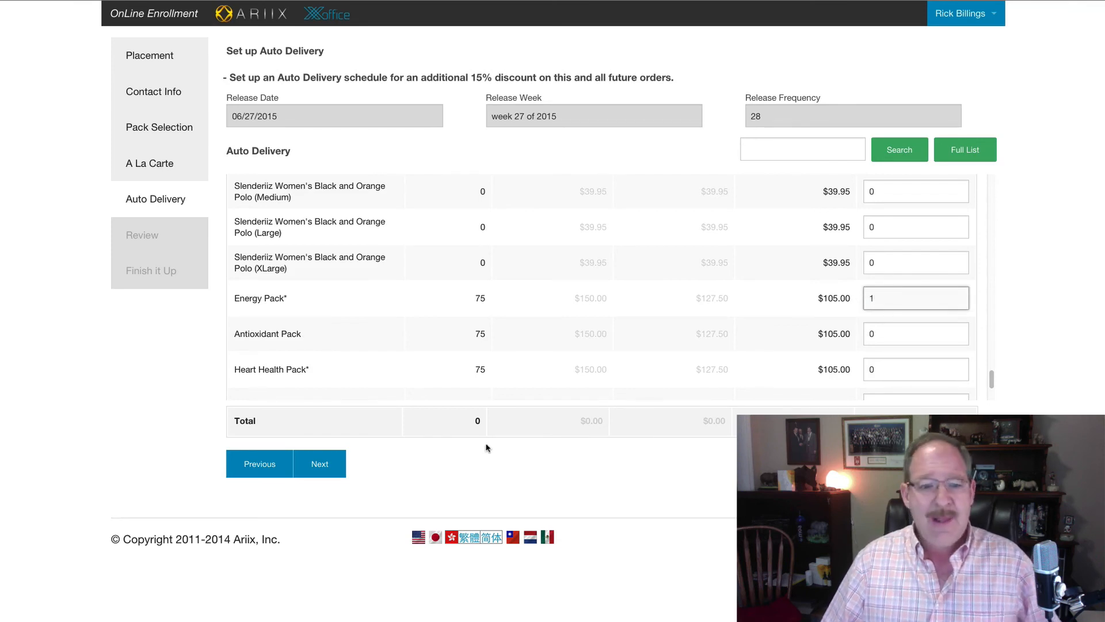
click(325, 466)
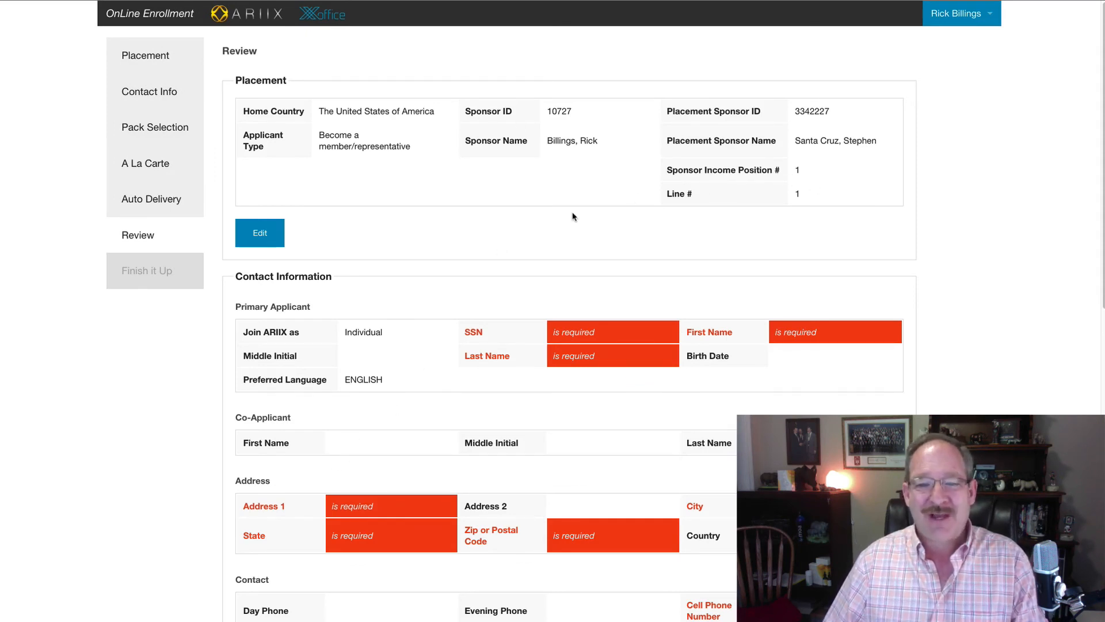
scroll(571, 217, down, 3)
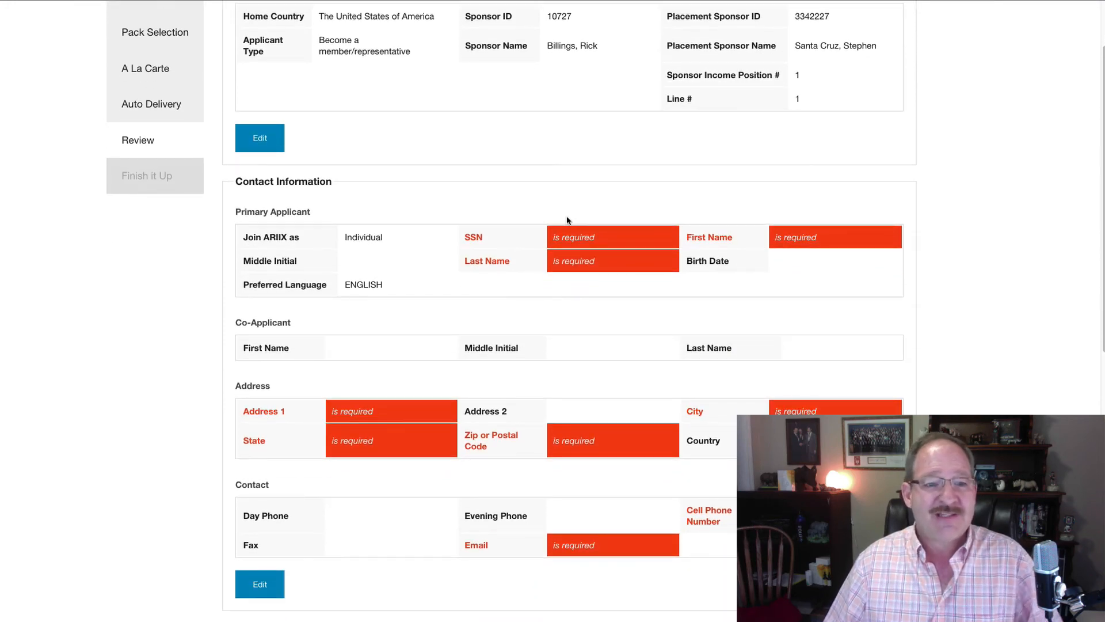
scroll(454, 272, down, 5)
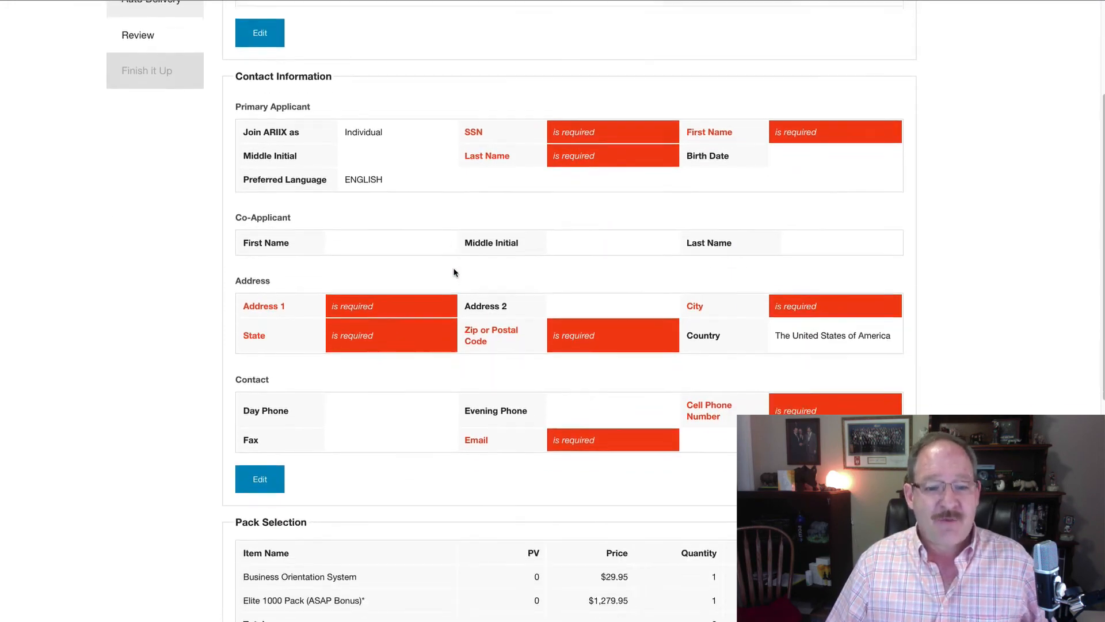
scroll(454, 272, down, 3)
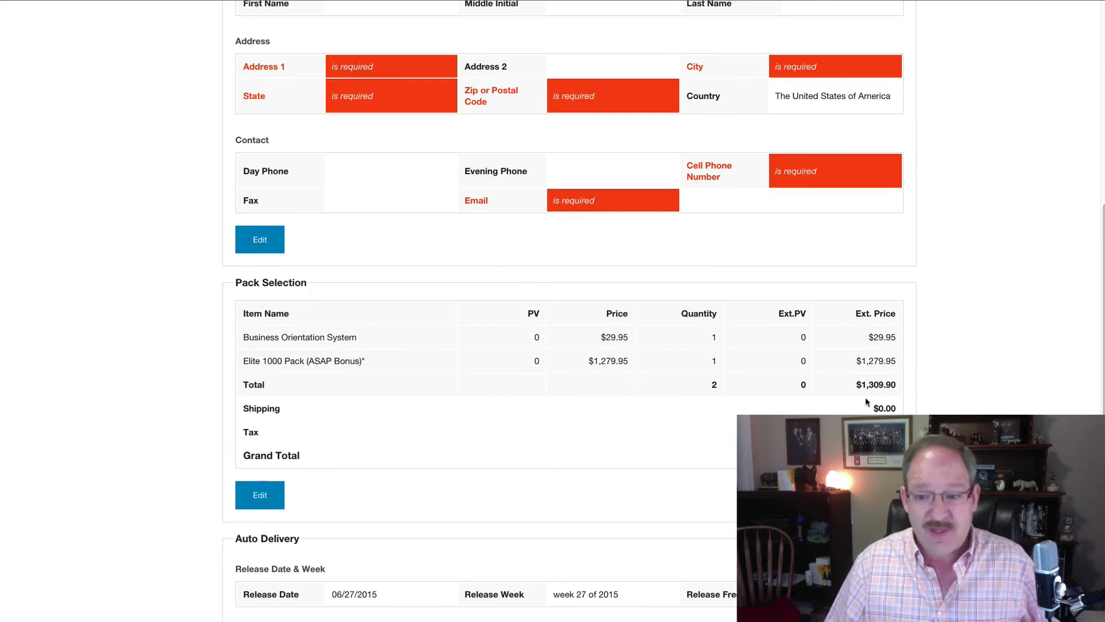
scroll(475, 152, down, 4)
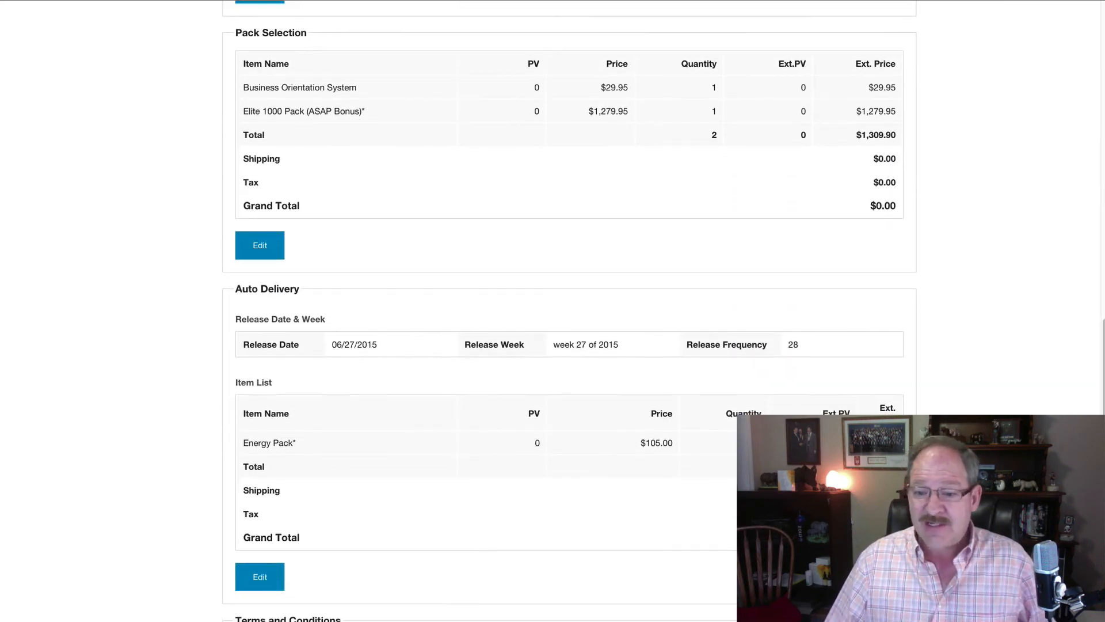
scroll(570, 311, down, 2)
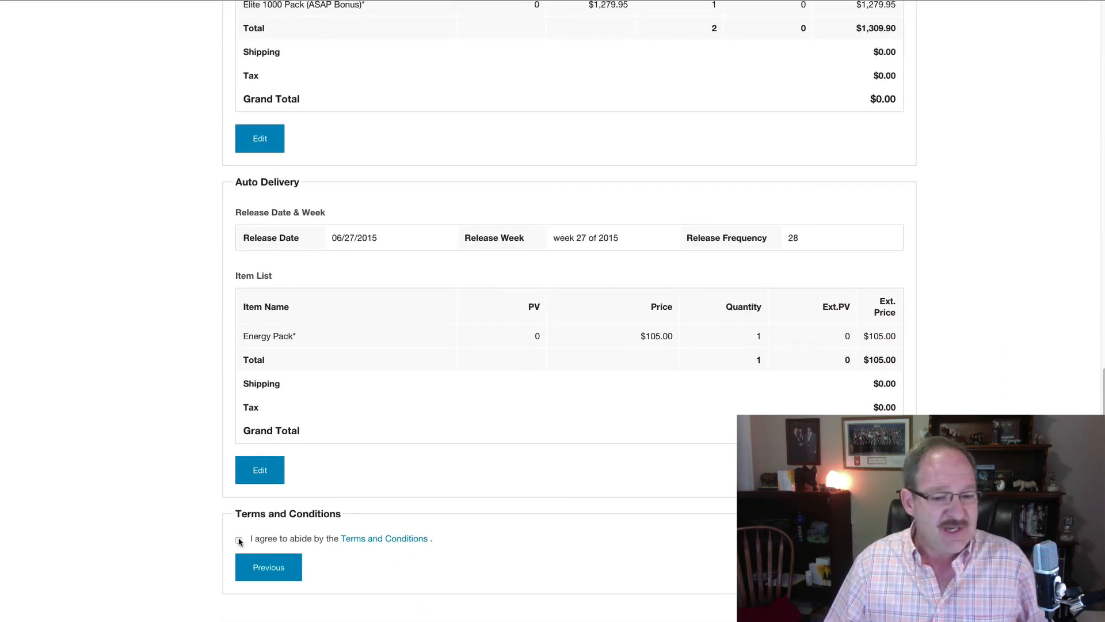
click(276, 568)
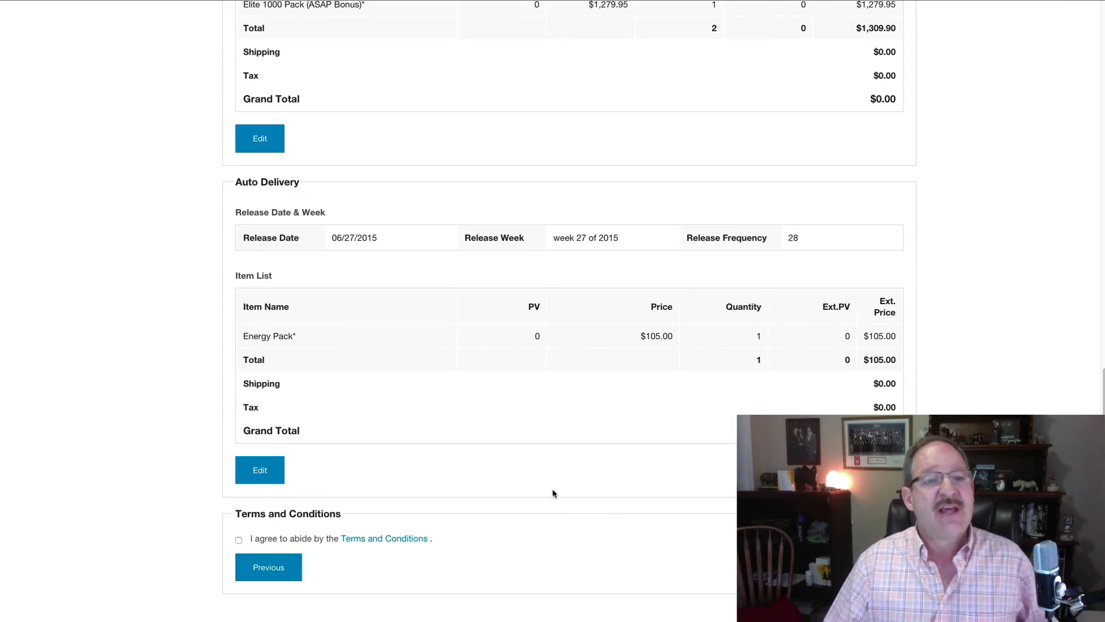
scroll(552, 492, up, 1)
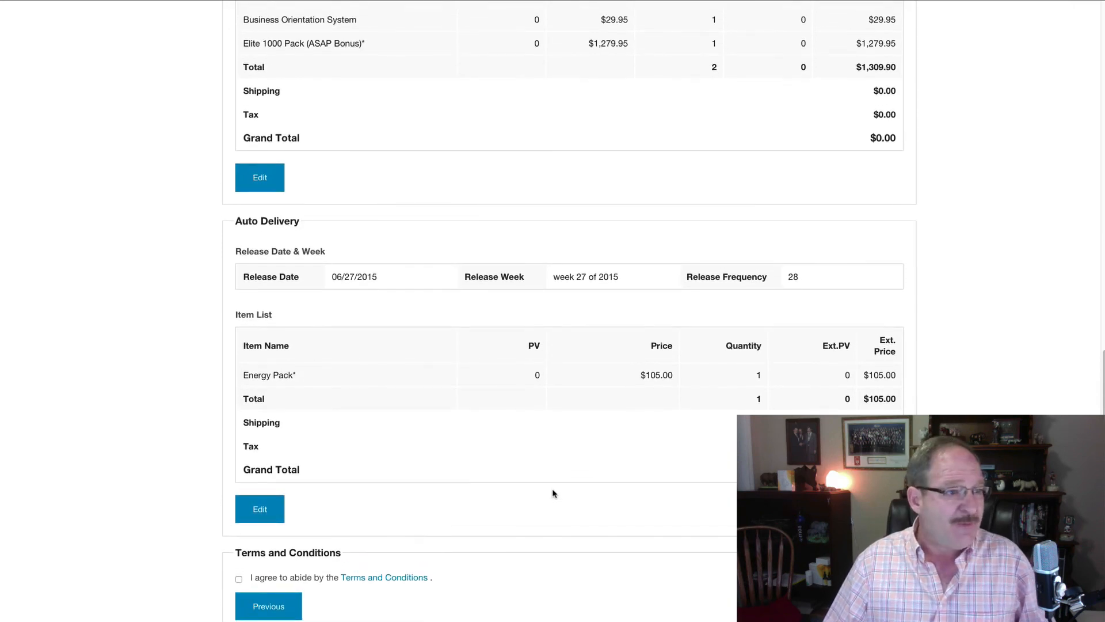
scroll(552, 493, up, 4)
scroll(553, 490, down, 4)
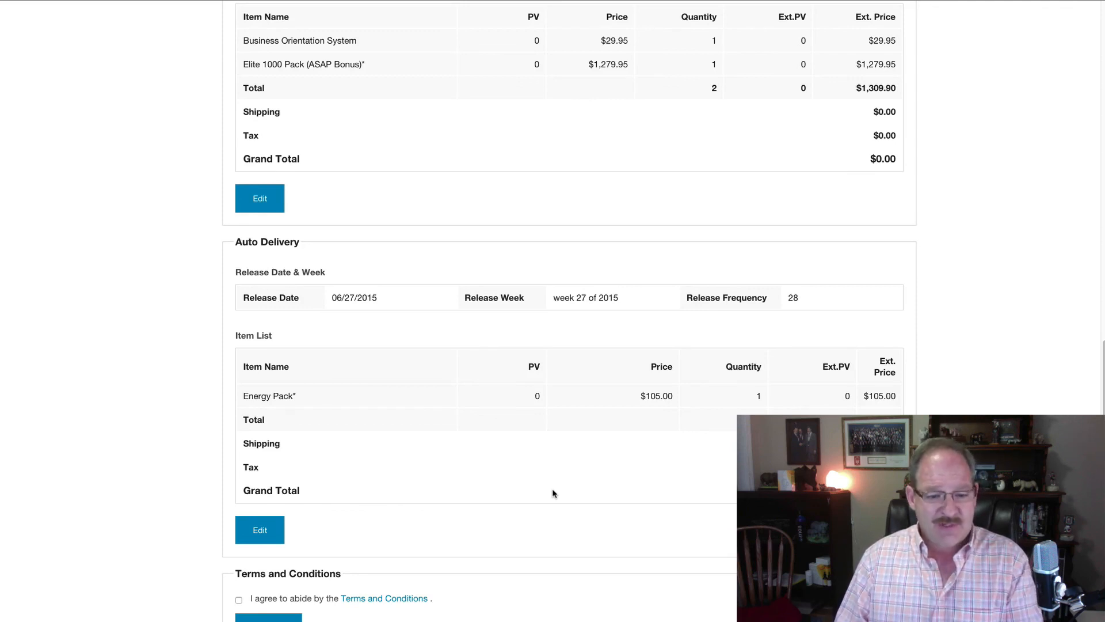
scroll(552, 494, up, 2)
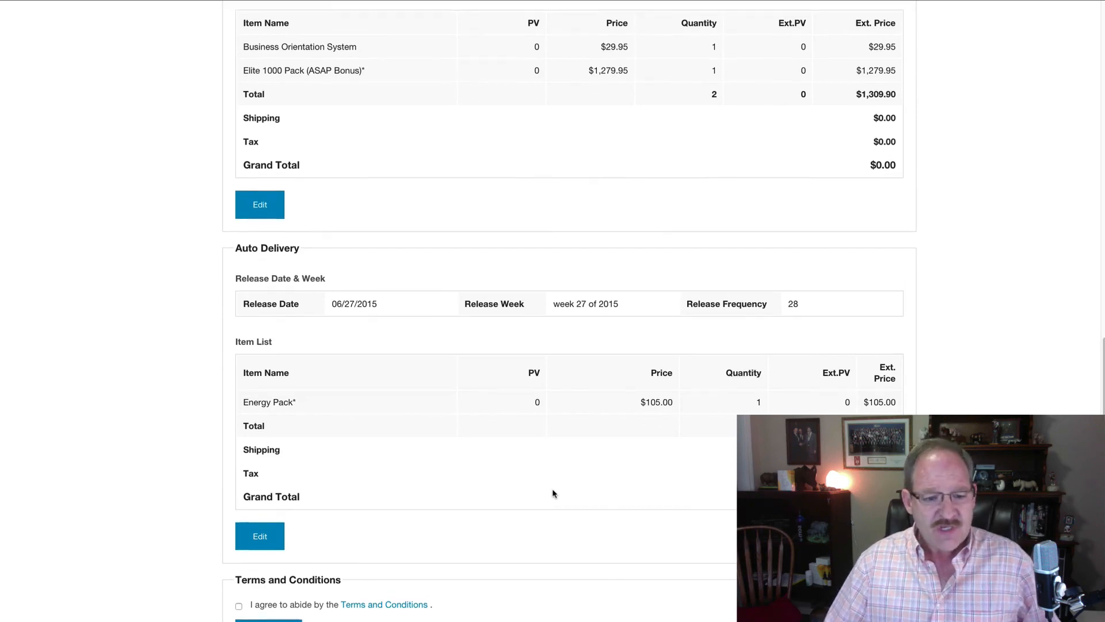
scroll(526, 505, down, 2)
scroll(485, 496, up, 10)
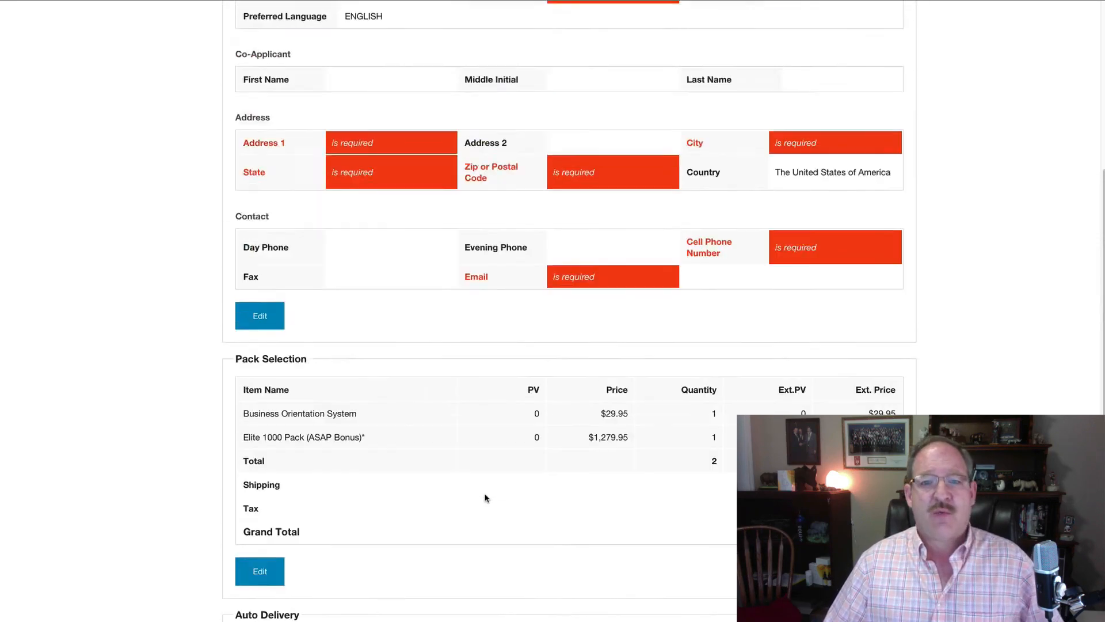
scroll(437, 491, up, 2)
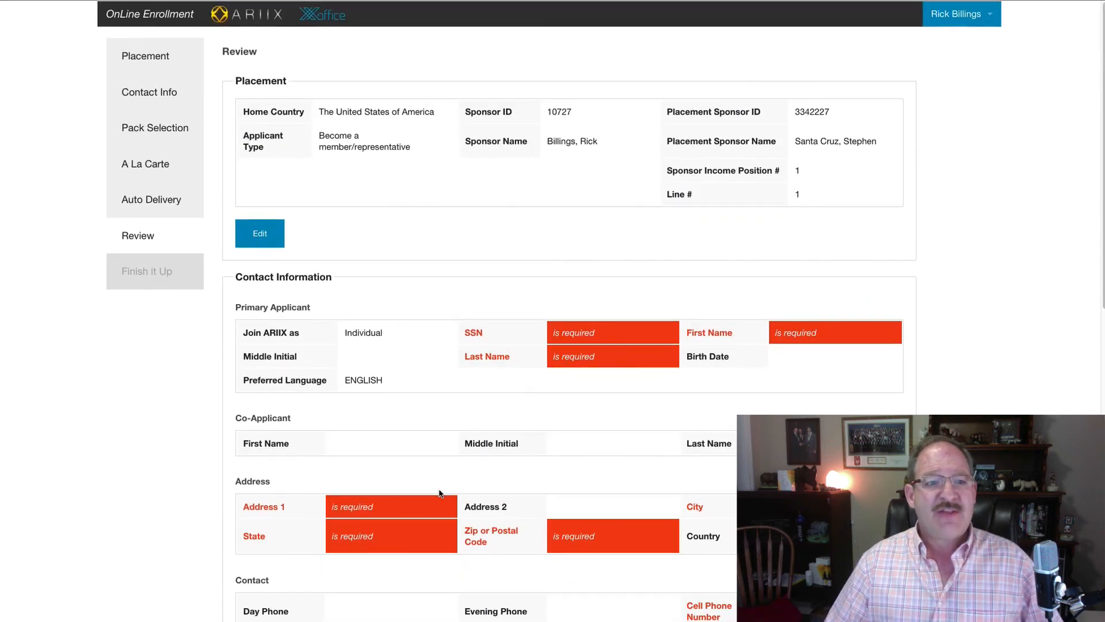